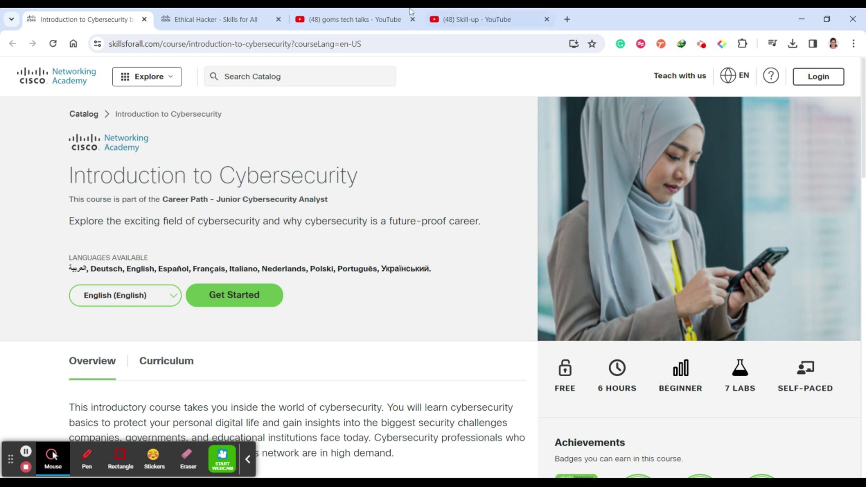
- Highlight the Introduction to Cybersecurity title and the languages list, then pick the Pen
left_click_drag(69, 175, 389, 188)
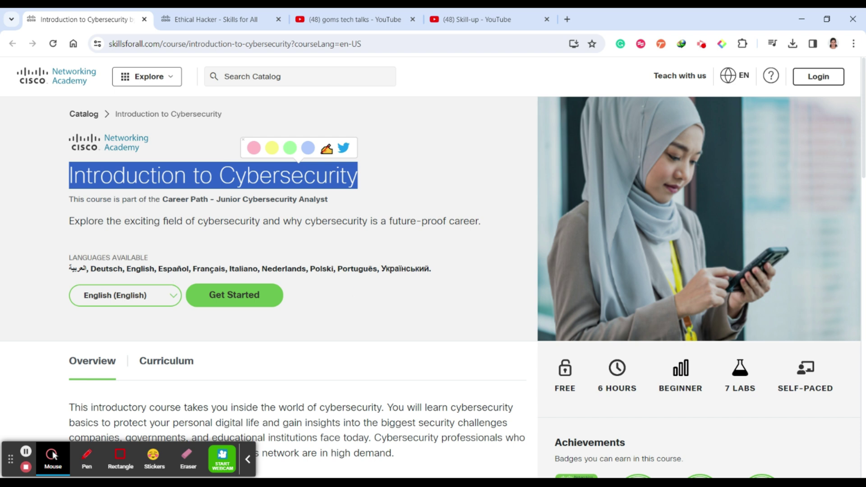
left_click_drag(68, 269, 464, 265)
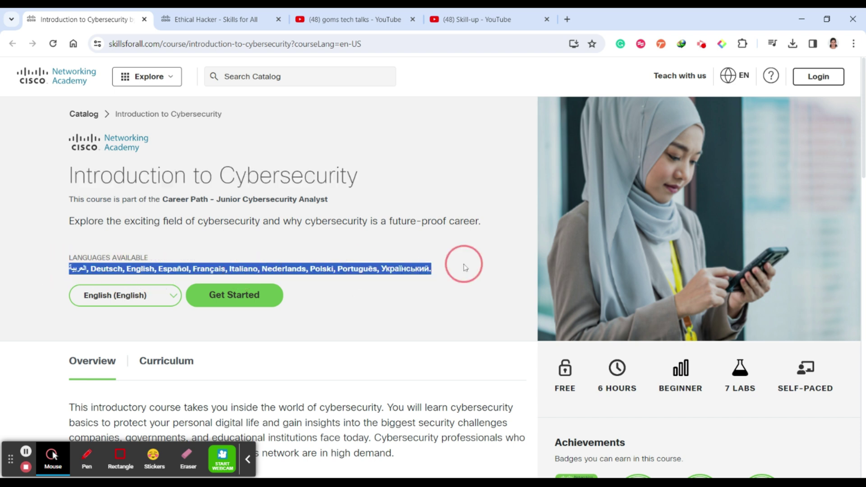
left_click(373, 305)
left_click_drag(68, 269, 464, 265)
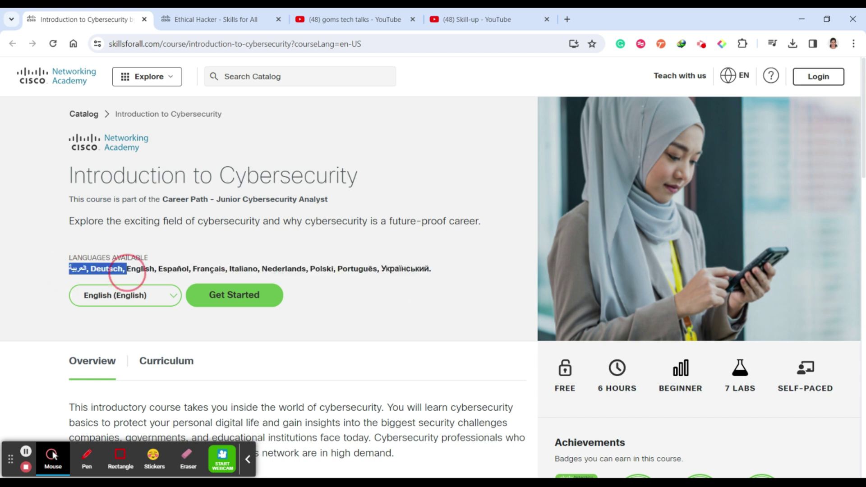
left_click(458, 305)
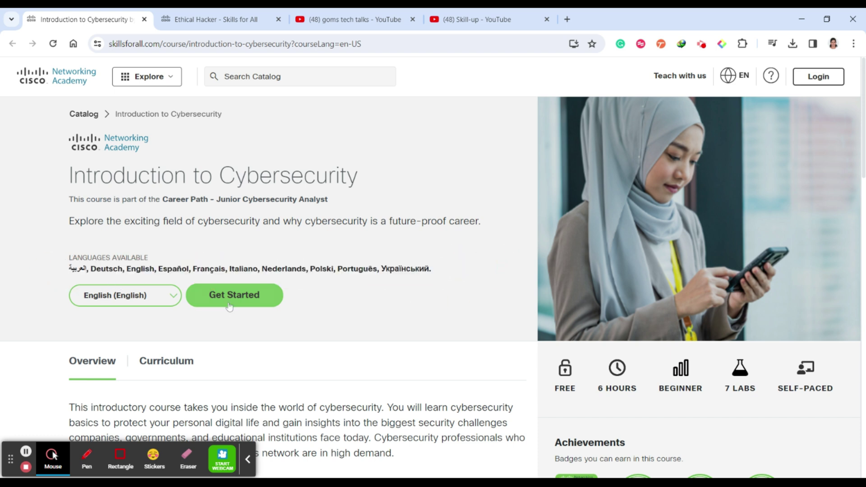
scroll(416, 260, "down", 2)
scroll(415, 260, "down", 2)
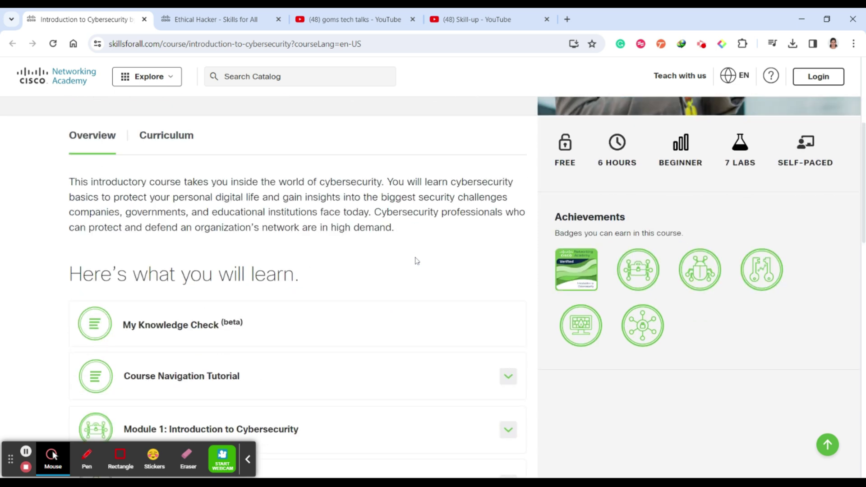
left_click_drag(69, 182, 424, 228)
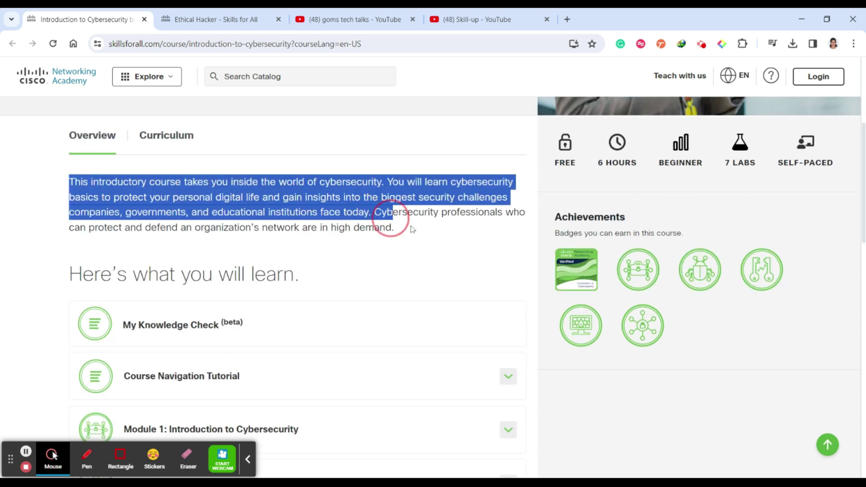
left_click(86, 457)
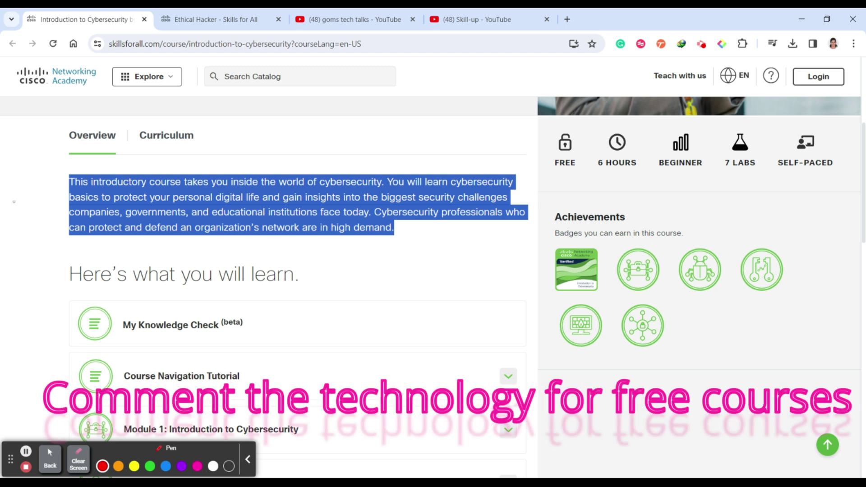
- Mark the high-demand sentence, 6 HOURS, BEGINNER, FREE and the Achievements badges in red
left_click_drag(230, 248, 315, 243)
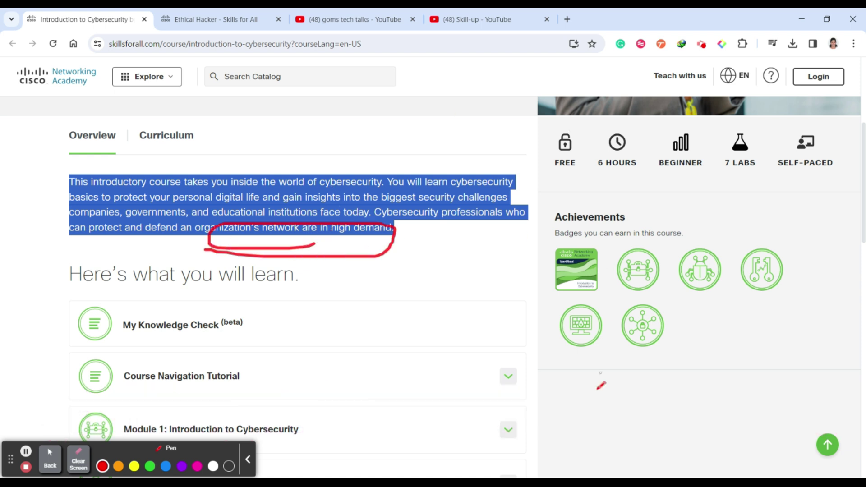
scroll(595, 352, "up", 2)
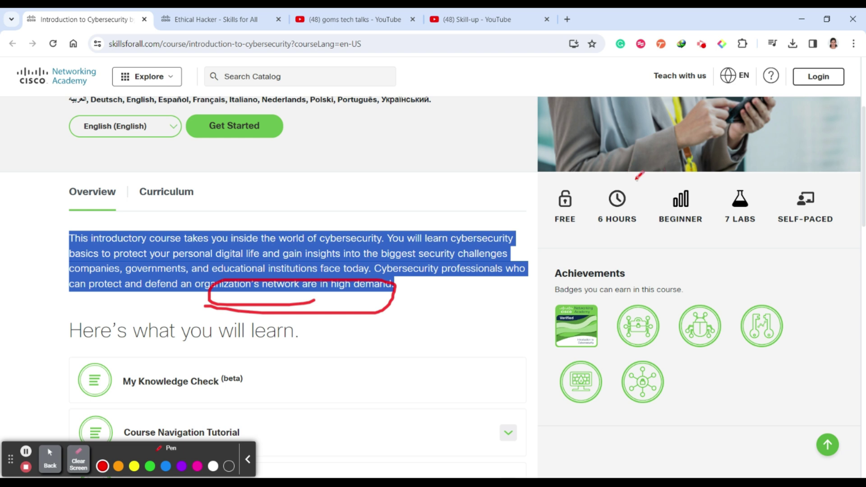
left_click_drag(639, 175, 628, 168)
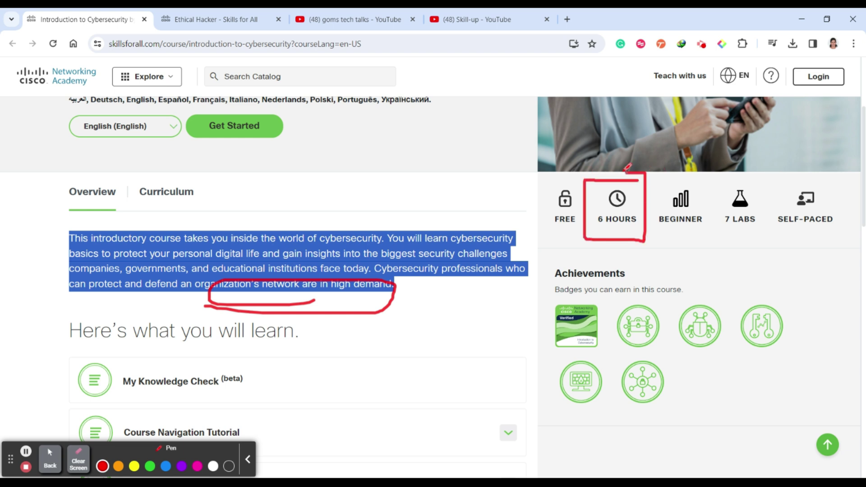
mouse_move(717, 175)
left_mouse_down()
mouse_move(722, 236)
mouse_move(717, 173)
mouse_move(790, 178)
left_mouse_up()
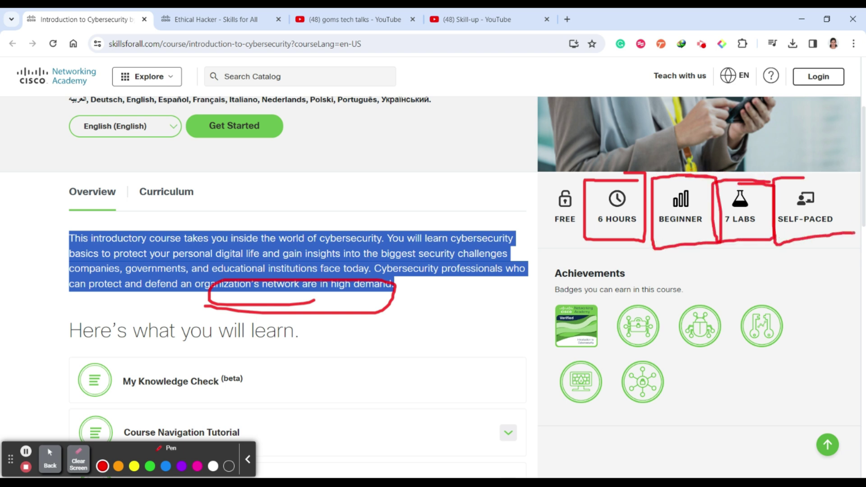
mouse_move(606, 173)
left_mouse_down()
mouse_move(555, 173)
mouse_move(557, 227)
mouse_move(603, 166)
left_mouse_up()
scroll(523, 160, "down", 1)
scroll(514, 169, "down", 1)
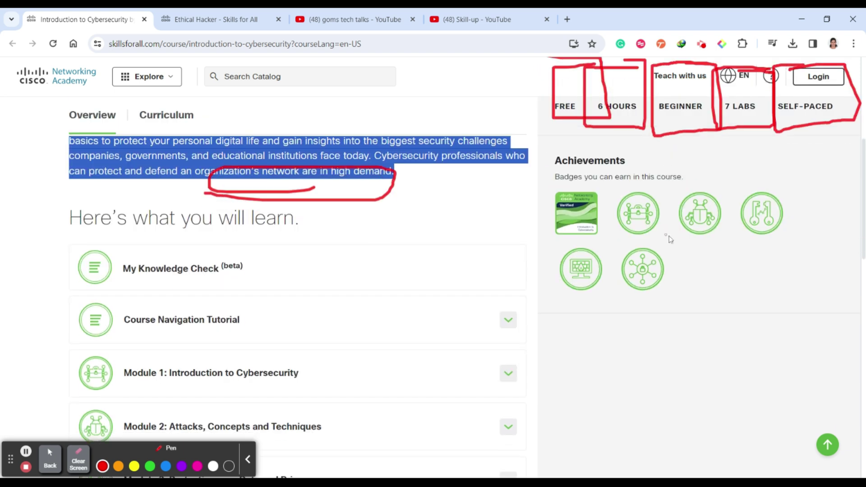
mouse_move(609, 183)
left_mouse_down()
mouse_move(545, 190)
mouse_move(572, 303)
left_mouse_up()
mouse_move(645, 297)
left_mouse_down()
mouse_move(839, 301)
mouse_move(822, 171)
mouse_move(582, 182)
left_mouse_up()
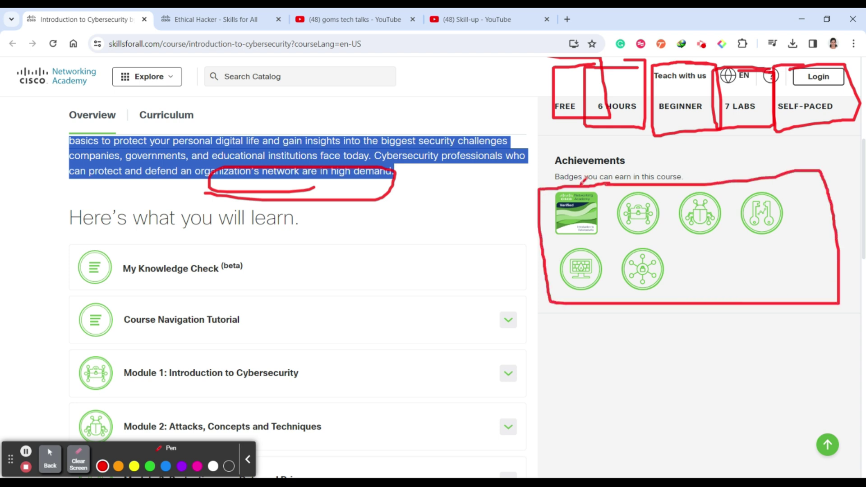
scroll(204, 271, "down", 3)
scroll(203, 271, "up", 2)
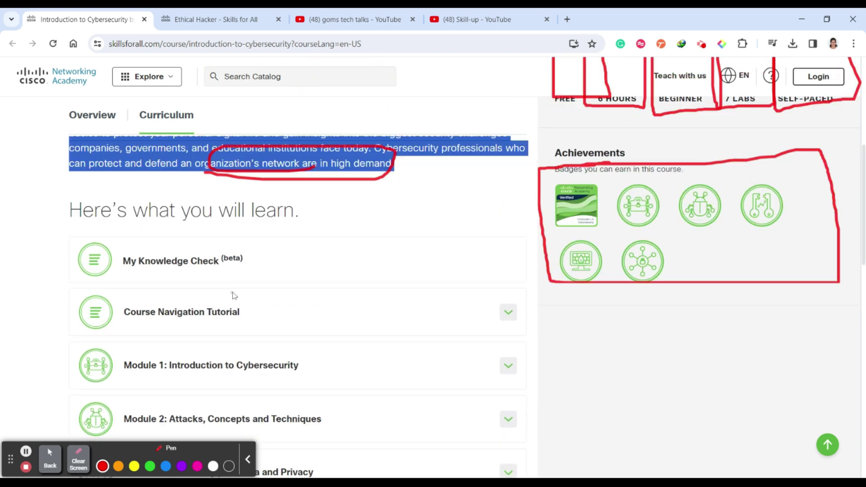
scroll(244, 303, "down", 6)
scroll(244, 303, "down", 3)
scroll(243, 298, "up", 5)
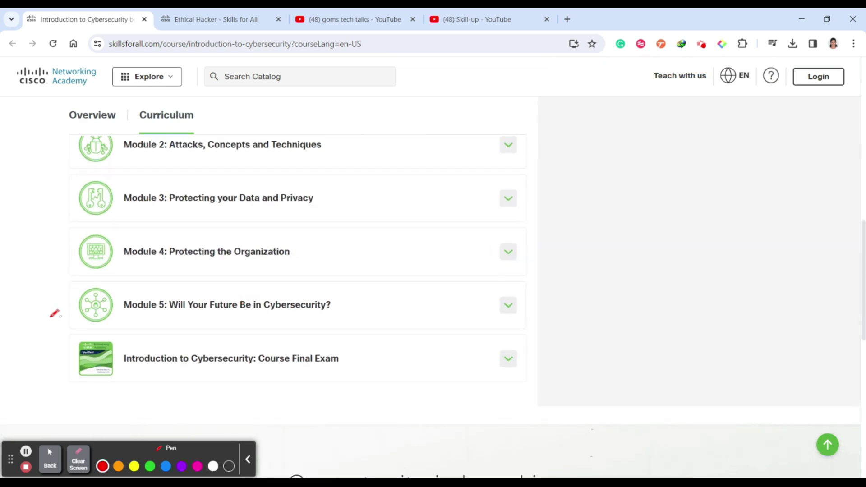
left_click_drag(50, 318, 660, 316)
scroll(477, 362, "up", 5)
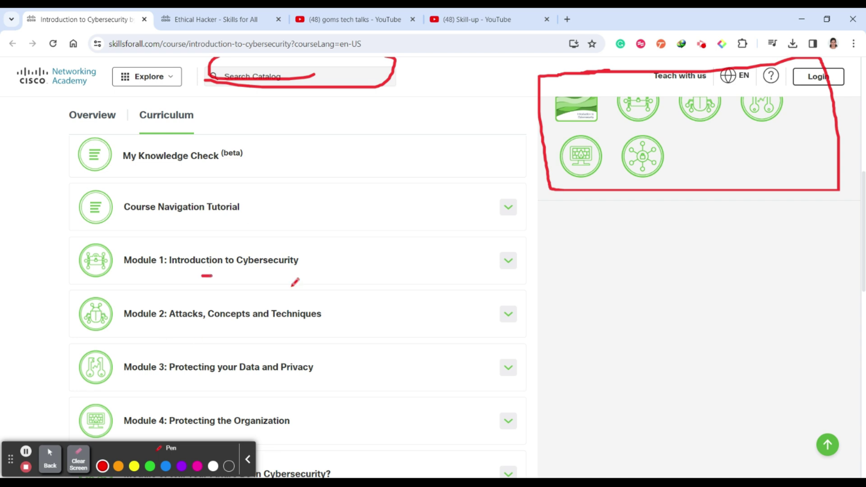
- Underline Module 1 through Module 5 titles in red, then erase all drawings
left_click_drag(202, 275, 305, 289)
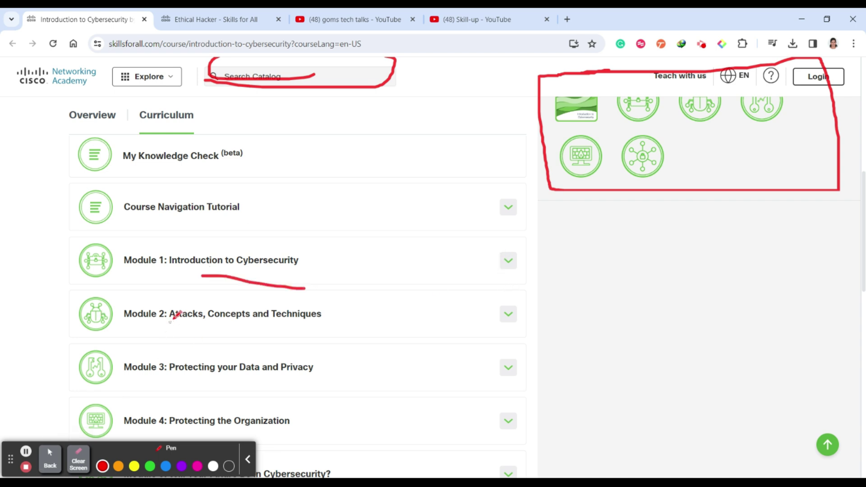
left_click_drag(171, 336, 304, 328)
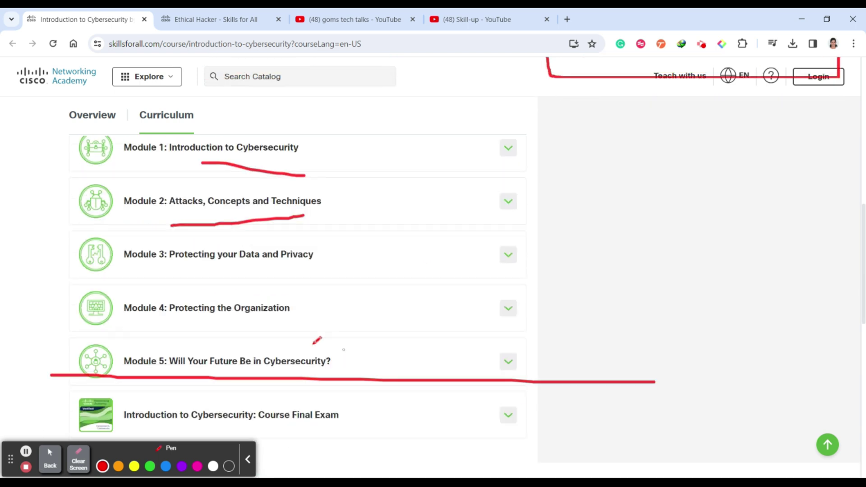
left_click_drag(159, 273, 342, 257)
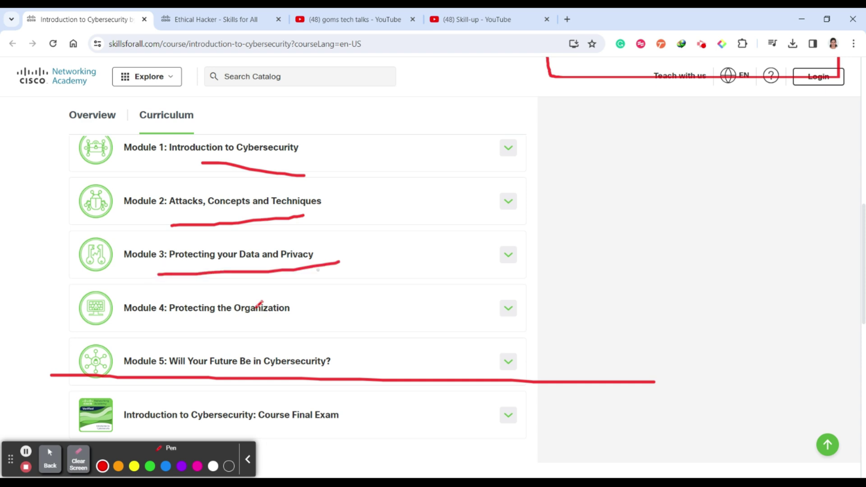
left_click_drag(169, 330, 309, 317)
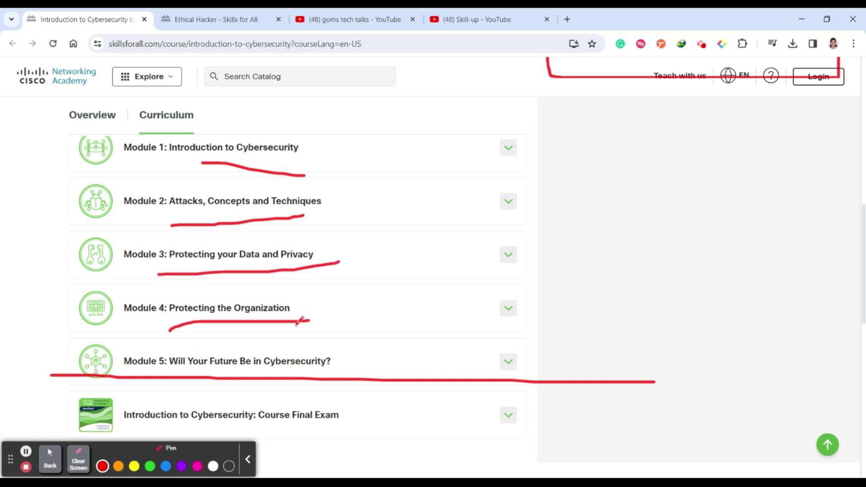
left_click_drag(193, 376, 331, 372)
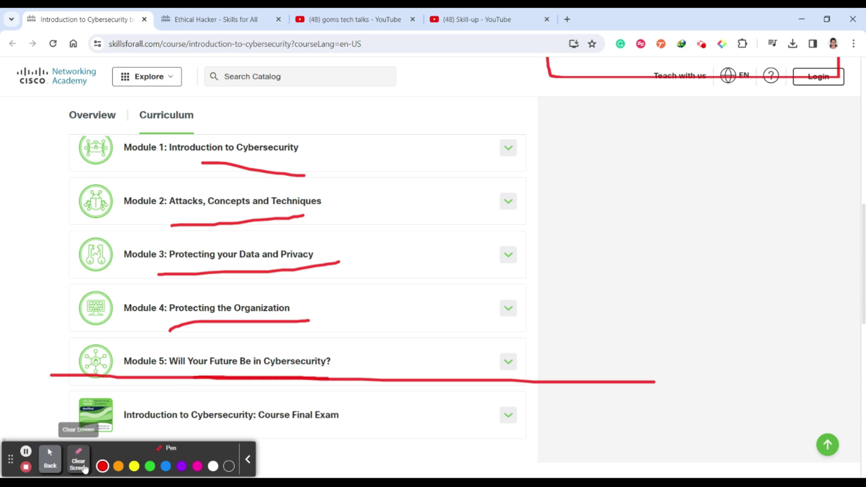
left_click(78, 460)
- Leave drawing mode and expand Modules 1 through 5 to list their lessons
left_click(50, 453)
scroll(433, 304, "up", 2)
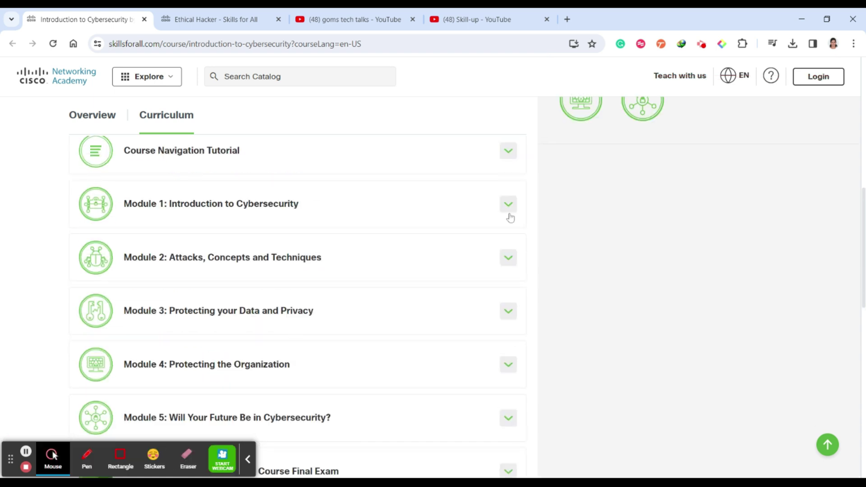
left_click(509, 205)
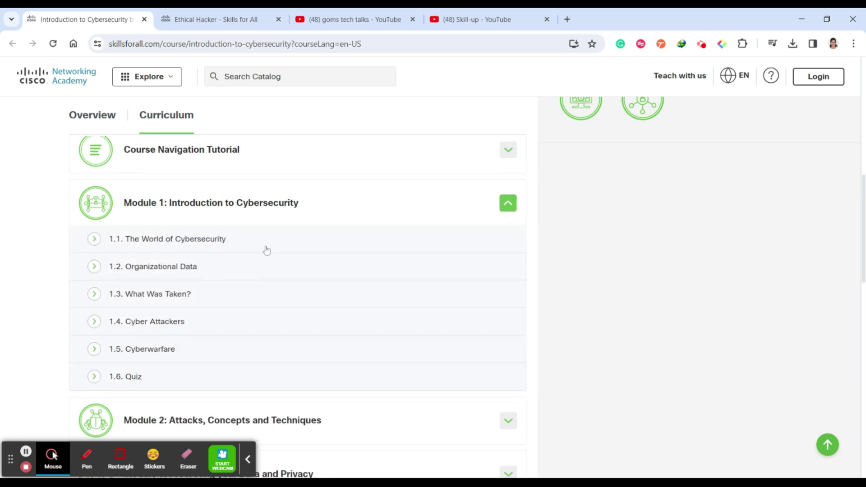
scroll(267, 252, "down", 1)
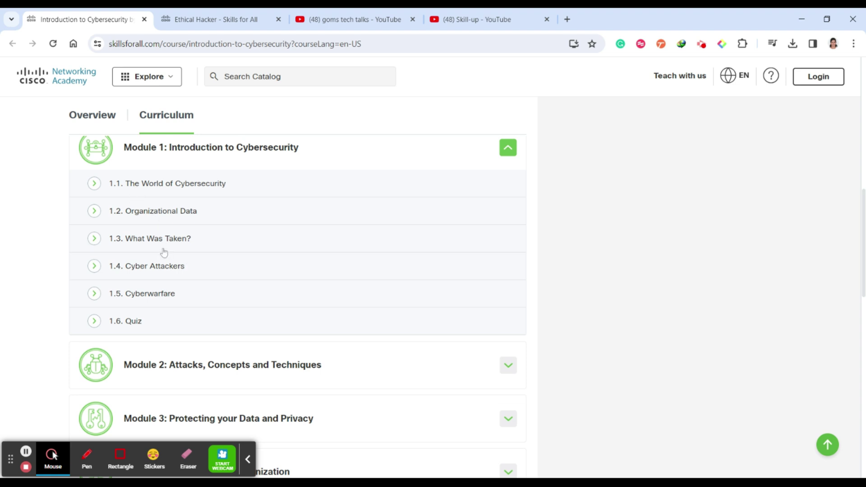
scroll(210, 316, "down", 1)
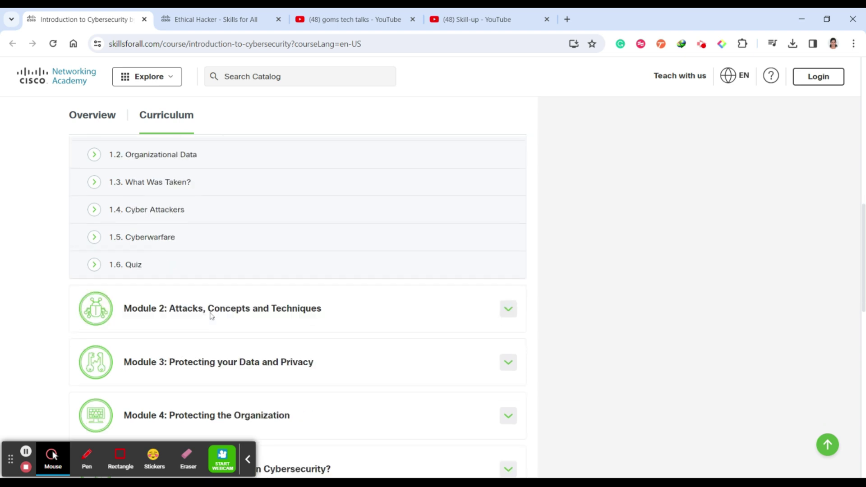
left_click(508, 309)
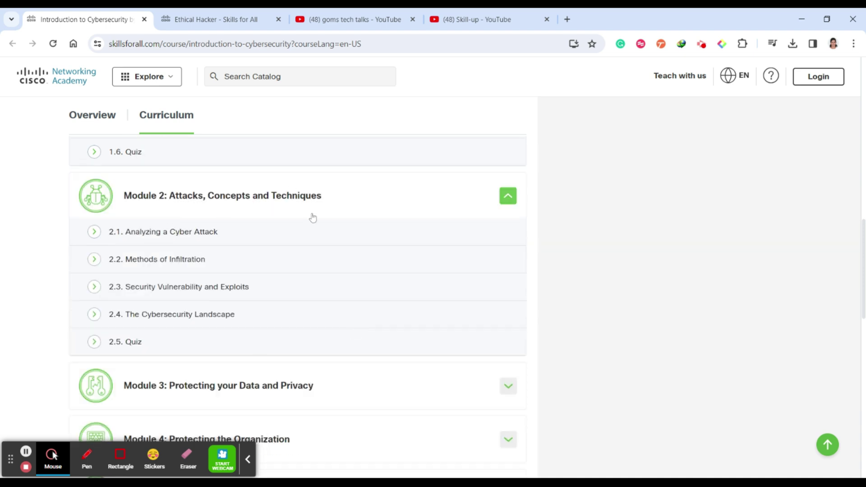
scroll(413, 357, "down", 3)
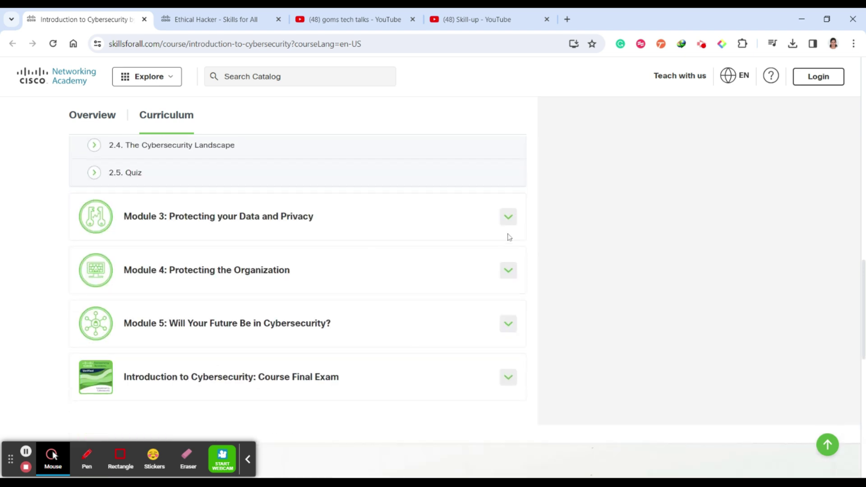
left_click(509, 217)
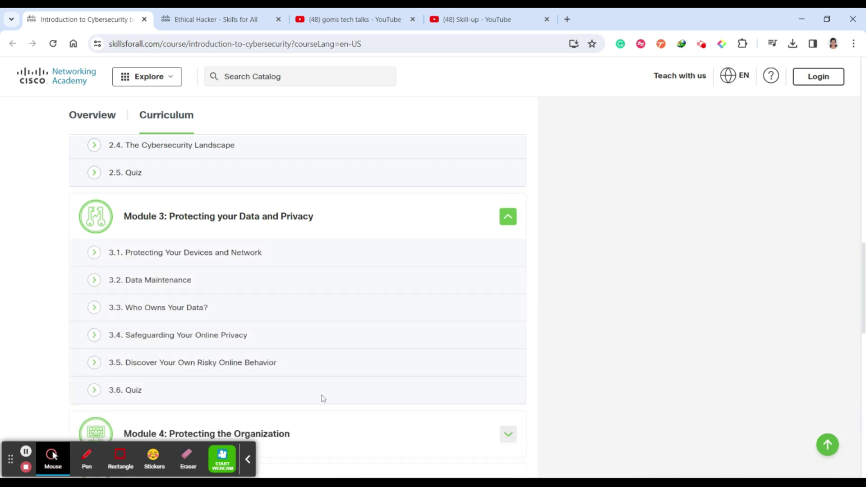
scroll(324, 393, "down", 2)
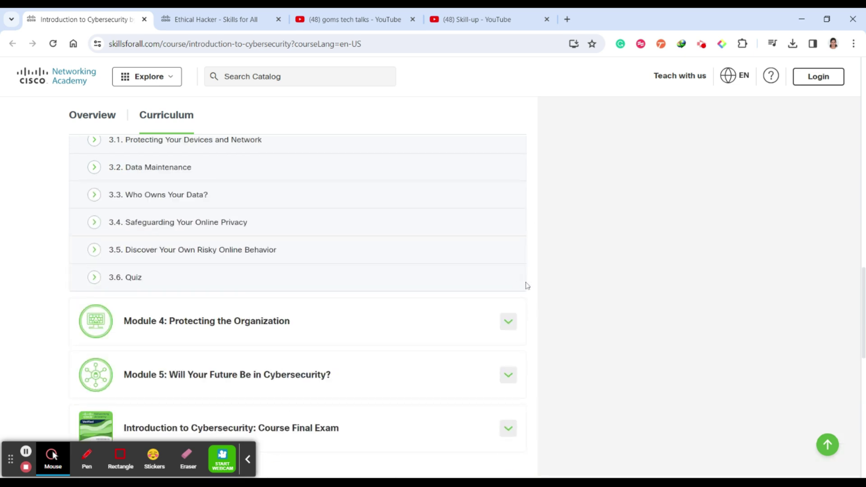
left_click(501, 325)
scroll(361, 314, "down", 2)
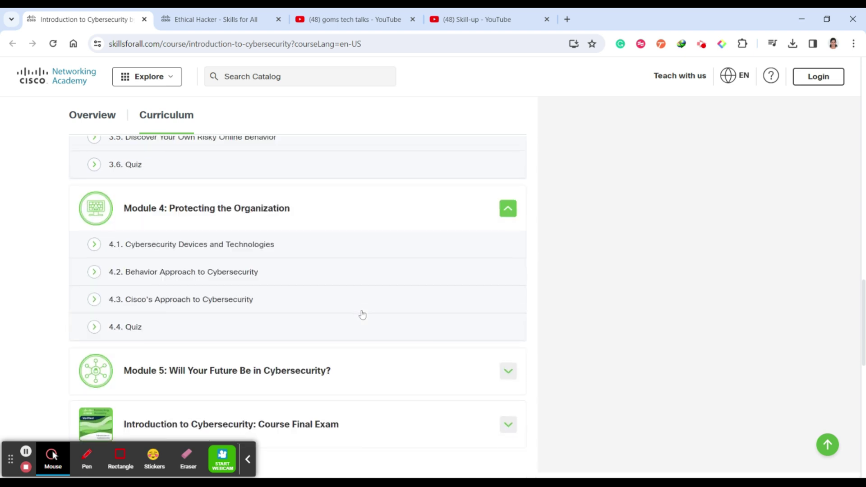
scroll(361, 314, "down", 3)
left_click(508, 202)
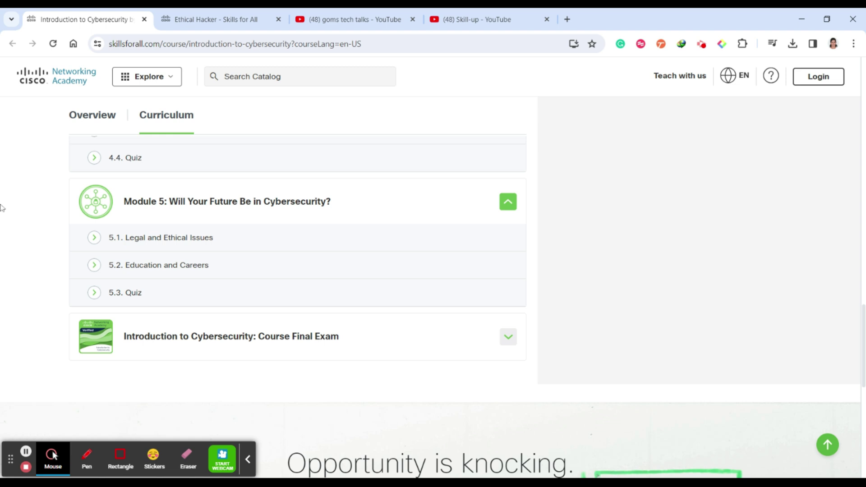
left_click(215, 19)
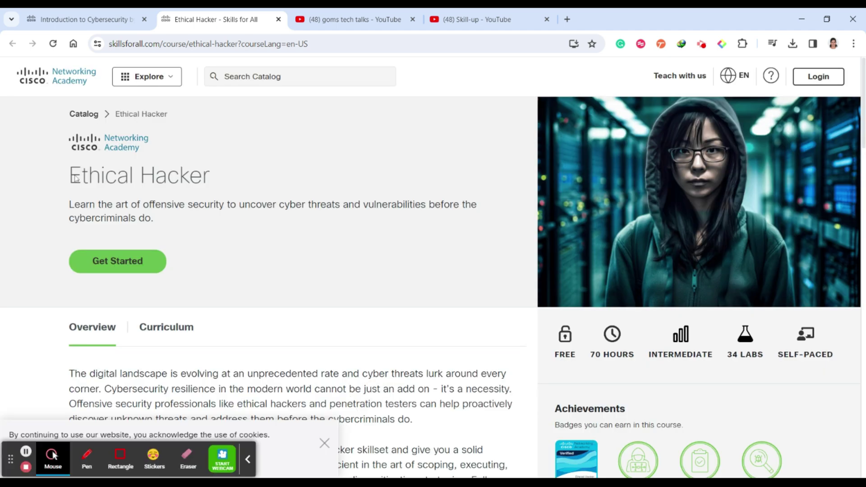
- Highlight the Ethical Hacker title and mark INTERMEDIATE, 70 HOURS and 34 LABS in red
left_click_drag(68, 175, 205, 175)
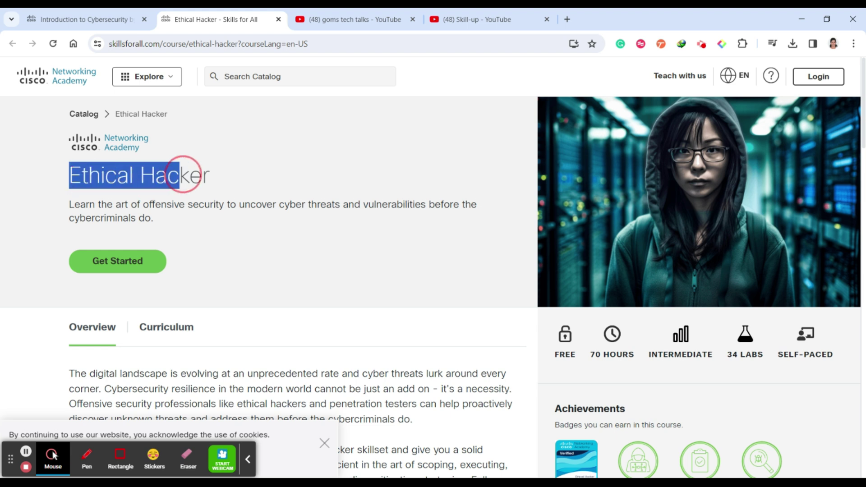
left_click(298, 295)
left_click(87, 458)
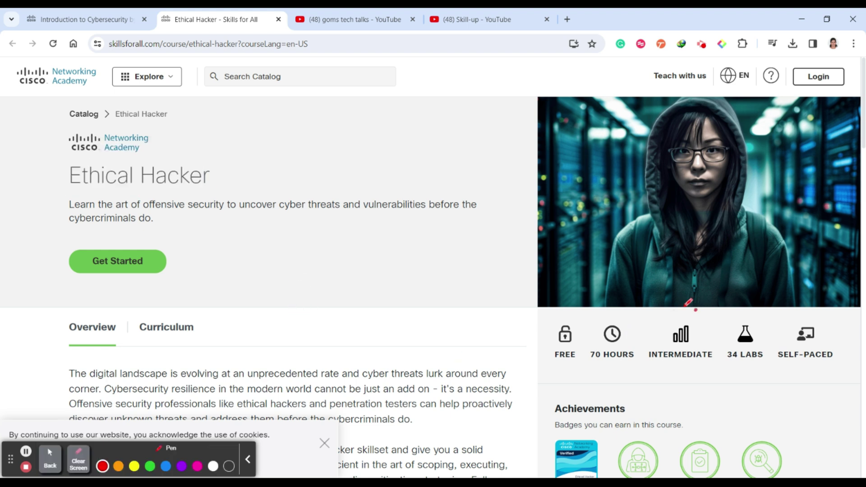
left_click_drag(687, 309, 701, 304)
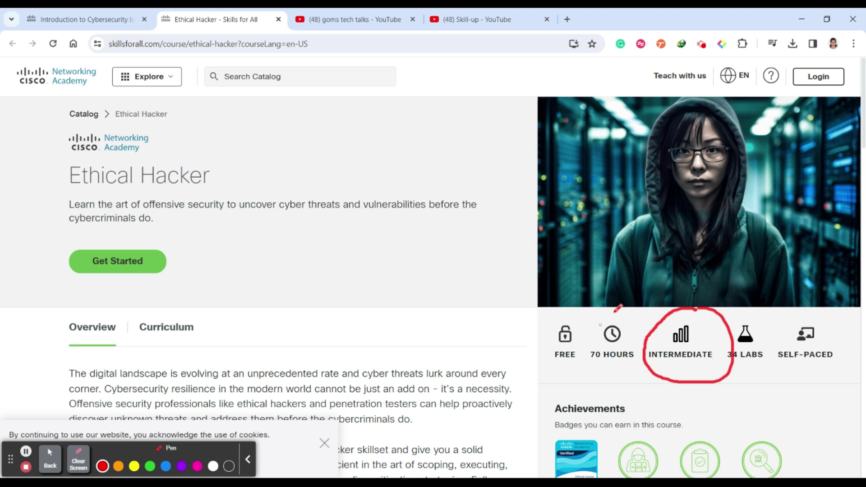
left_click_drag(629, 302, 626, 305)
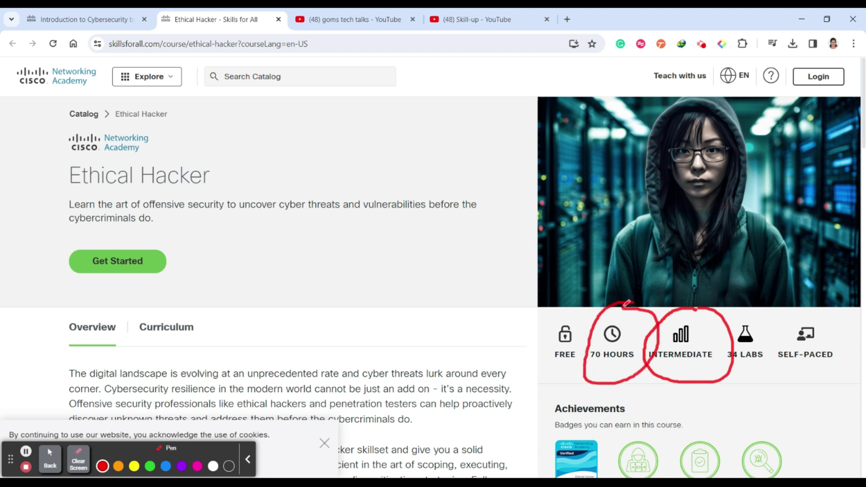
scroll(576, 376, "down", 1)
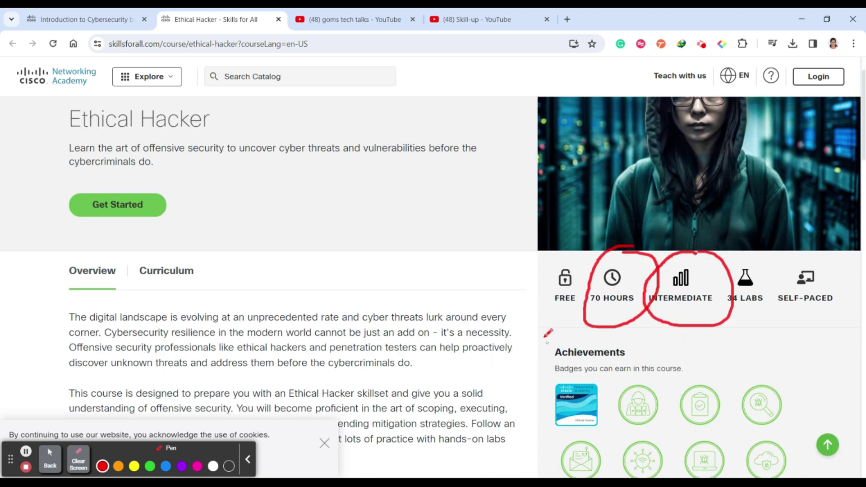
mouse_move(545, 324)
left_mouse_down()
mouse_move(606, 297)
mouse_move(544, 321)
left_mouse_up()
left_click(79, 460)
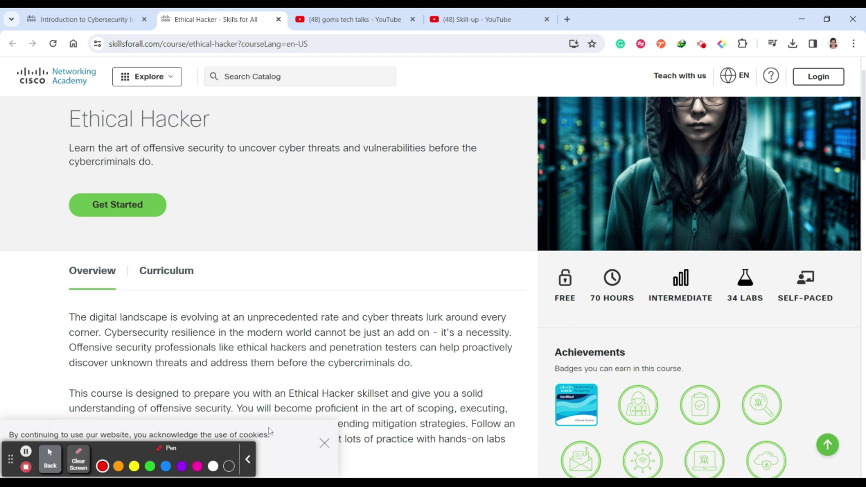
left_click_drag(726, 313, 752, 304)
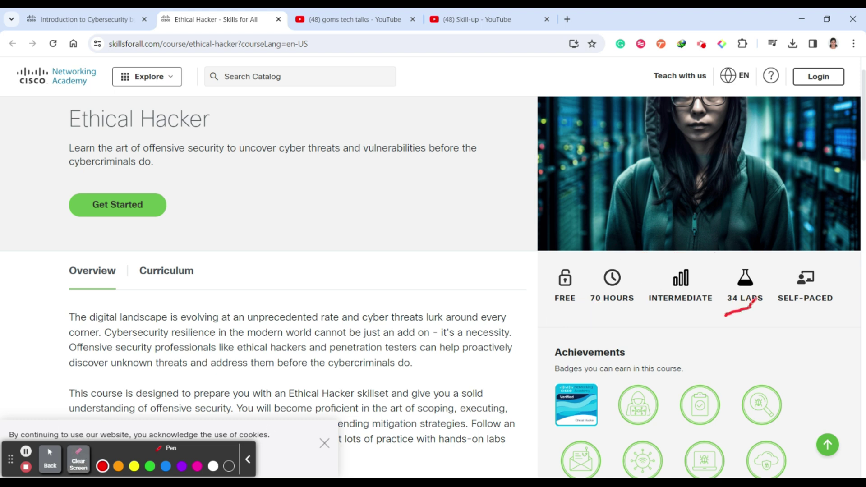
left_click(75, 463)
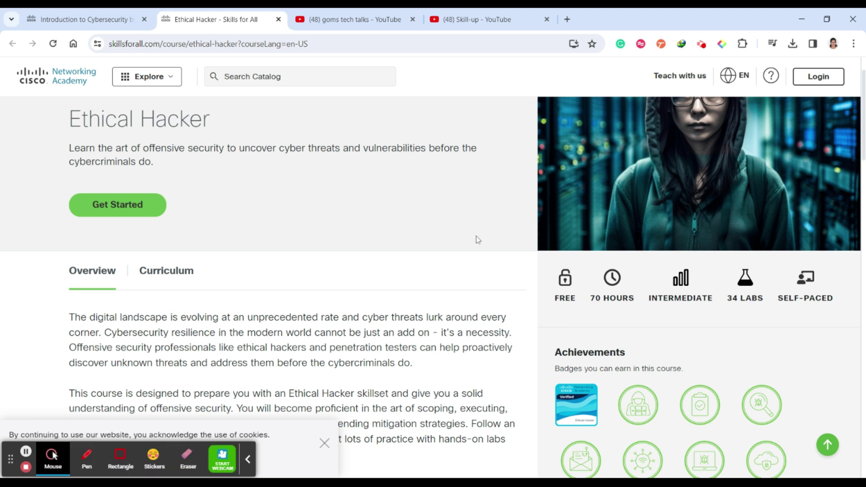
scroll(476, 239, "down", 4)
scroll(369, 276, "down", 3)
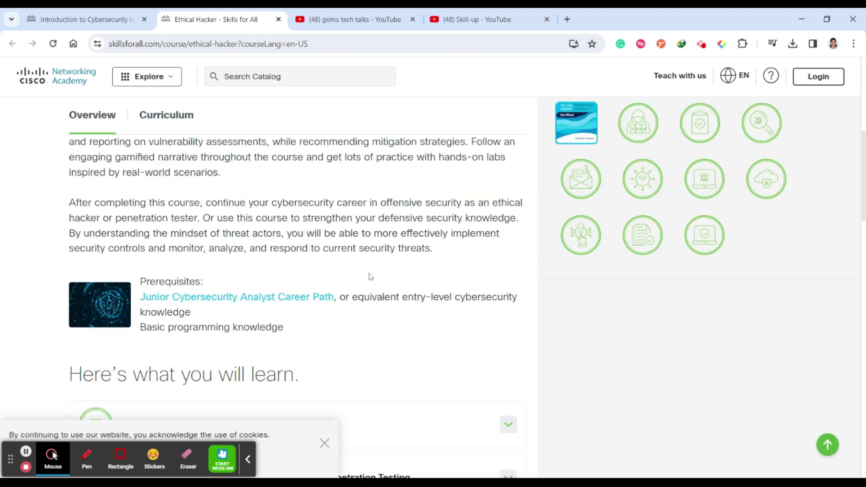
scroll(369, 276, "up", 5)
- Highlight the course description, then open the Junior Cybersecurity Analyst Career Path prerequisite
left_click_drag(68, 260, 448, 298)
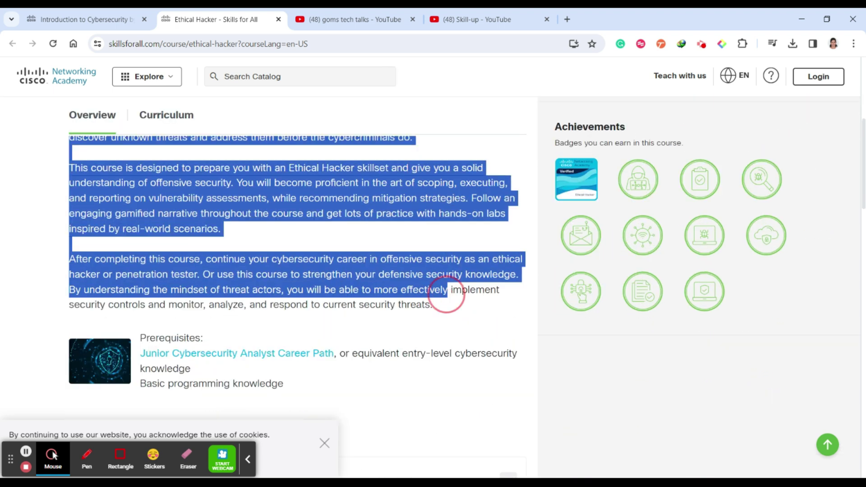
left_click(448, 298)
scroll(433, 291, "down", 2)
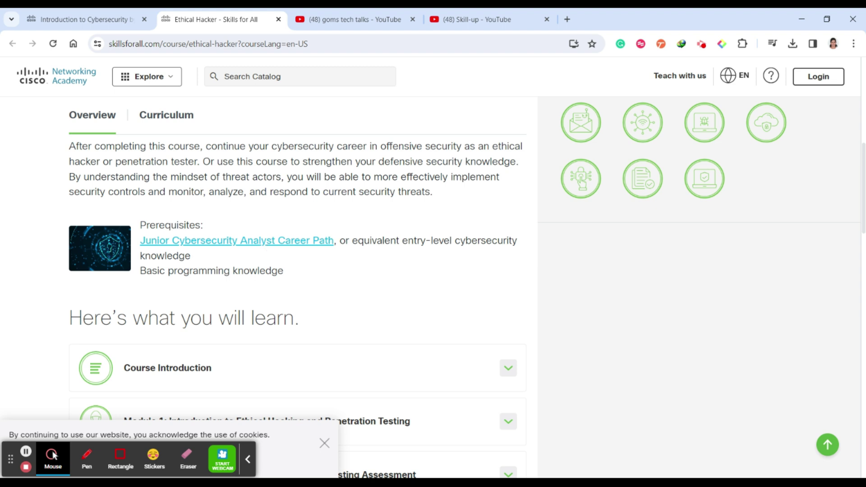
left_click(267, 244)
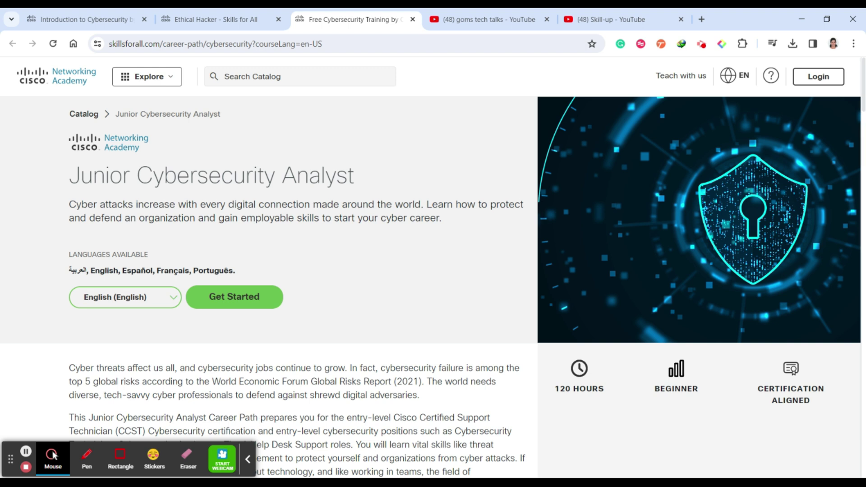
- Highlight the Junior Cybersecurity Analyst Career Path heading
left_click_drag(43, 167, 365, 163)
scroll(342, 351, "down", 5)
scroll(345, 339, "down", 3)
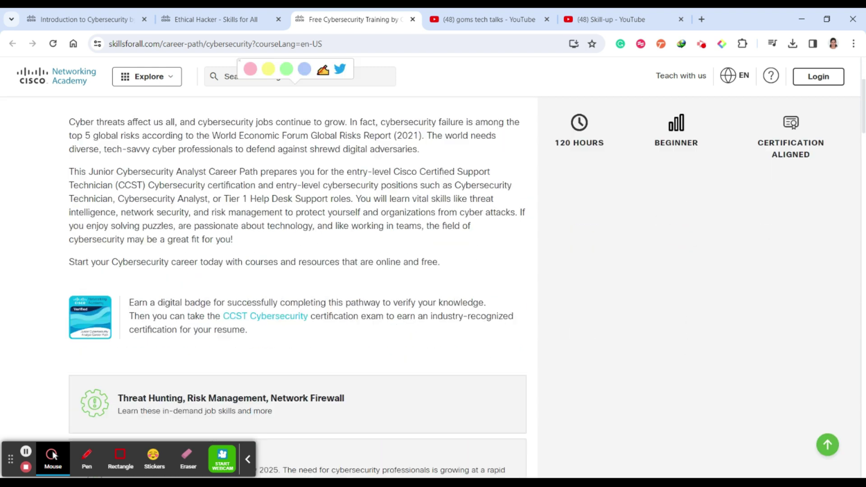
scroll(346, 337, "down", 4)
scroll(347, 336, "down", 5)
scroll(347, 335, "up", 3)
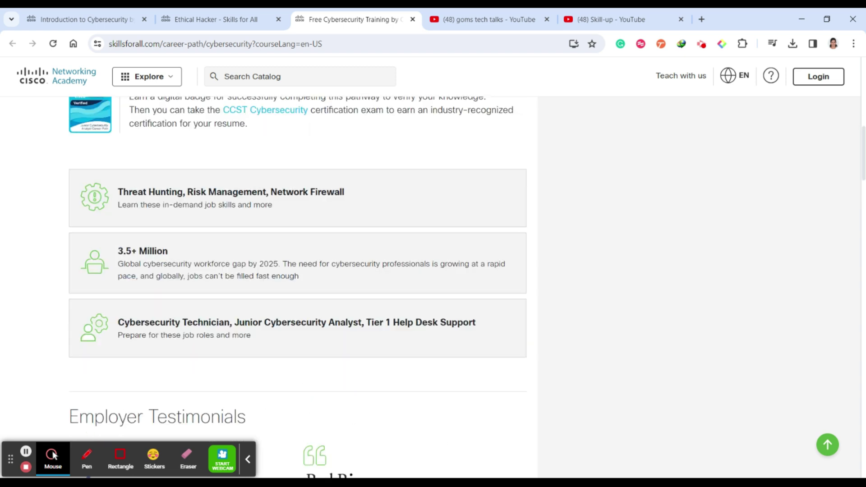
scroll(346, 337, "up", 2)
scroll(340, 349, "down", 6)
scroll(342, 345, "down", 4)
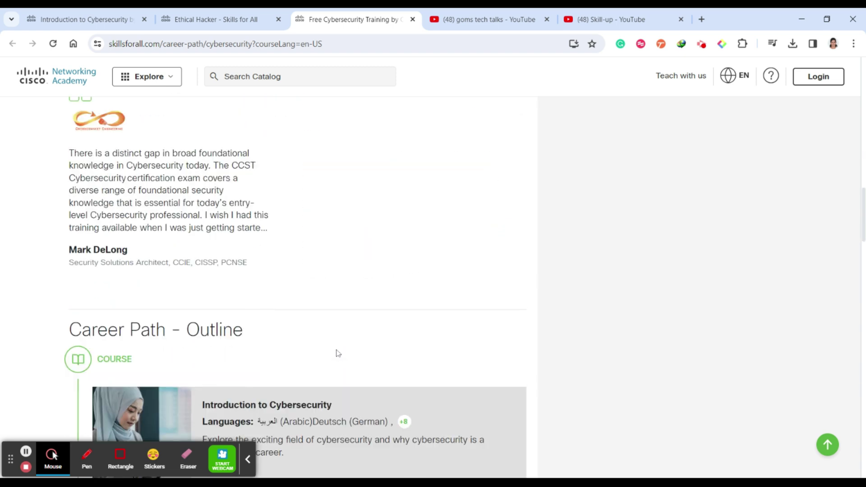
scroll(344, 337, "down", 3)
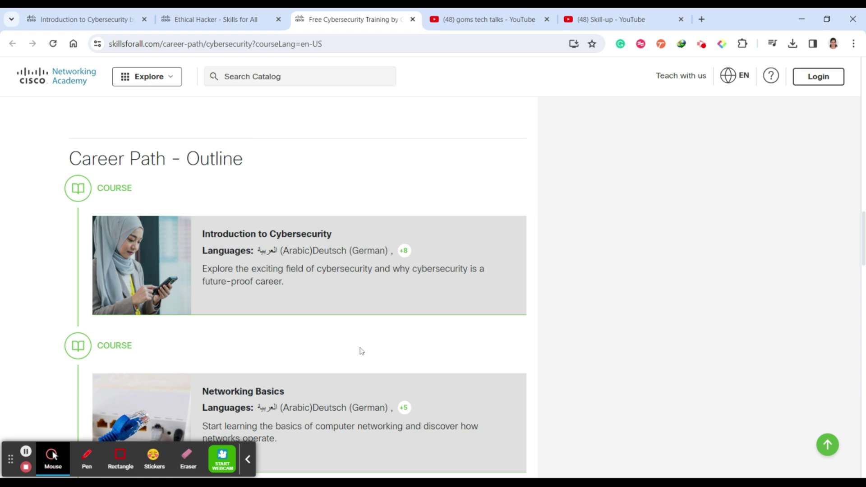
scroll(360, 350, "down", 3)
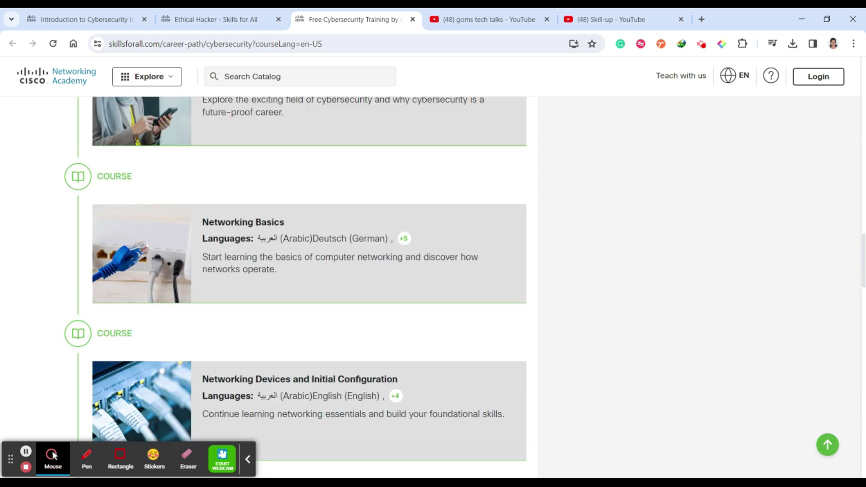
scroll(332, 357, "up", 4)
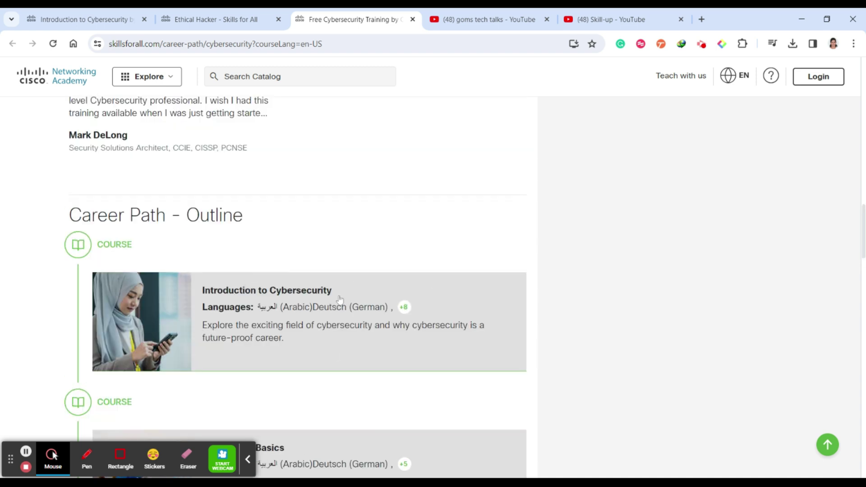
scroll(322, 290, "down", 5)
scroll(322, 290, "down", 3)
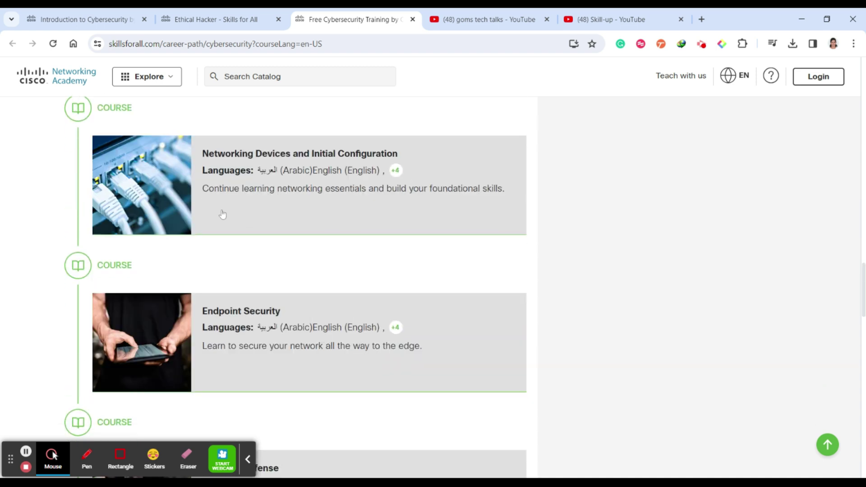
scroll(372, 284, "down", 3)
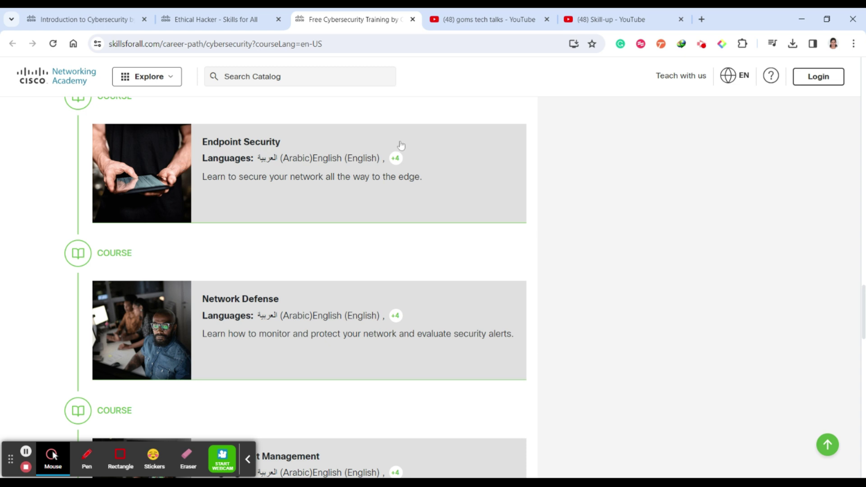
scroll(402, 245, "down", 3)
scroll(402, 245, "down", 4)
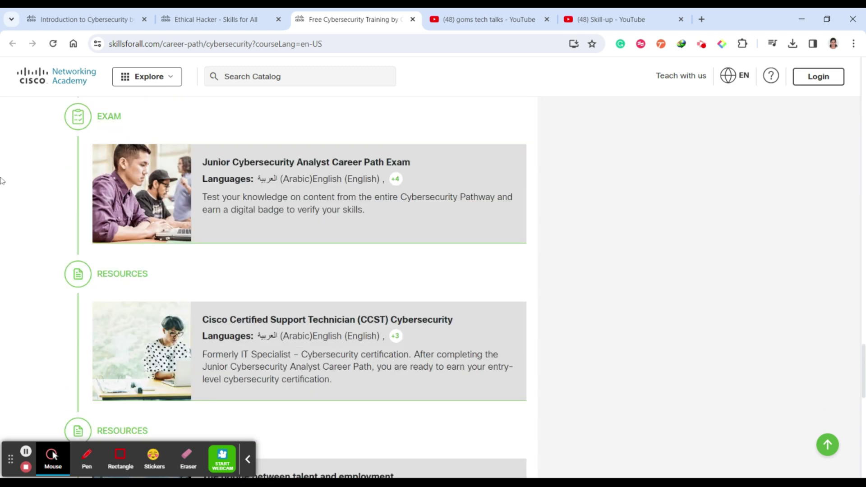
scroll(424, 280, "down", 4)
scroll(386, 331, "down", 5)
scroll(386, 331, "up", 3)
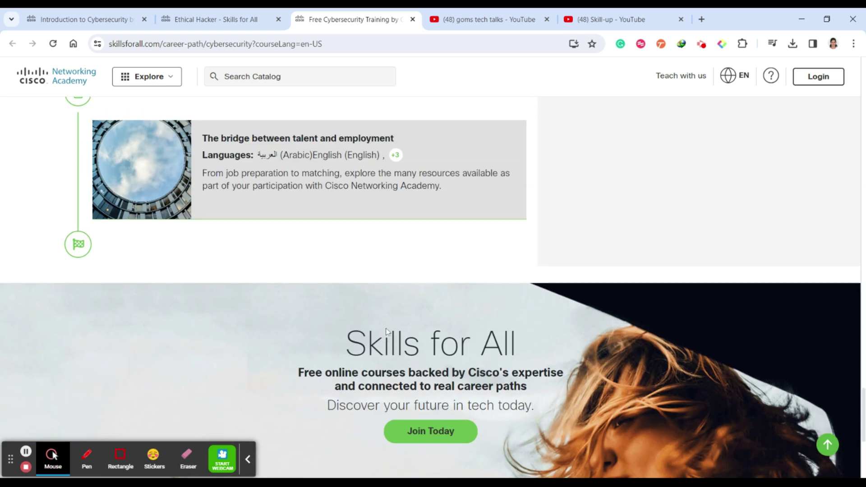
left_click(217, 19)
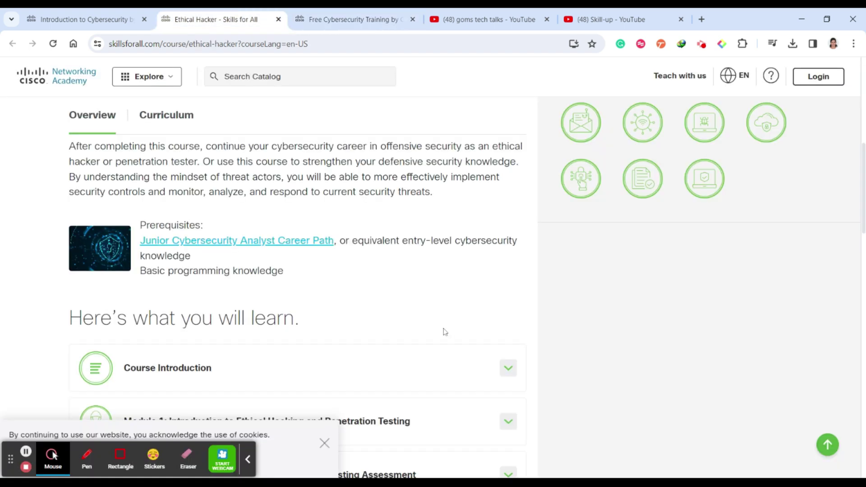
scroll(316, 345, "down", 3)
scroll(474, 305, "up", 4)
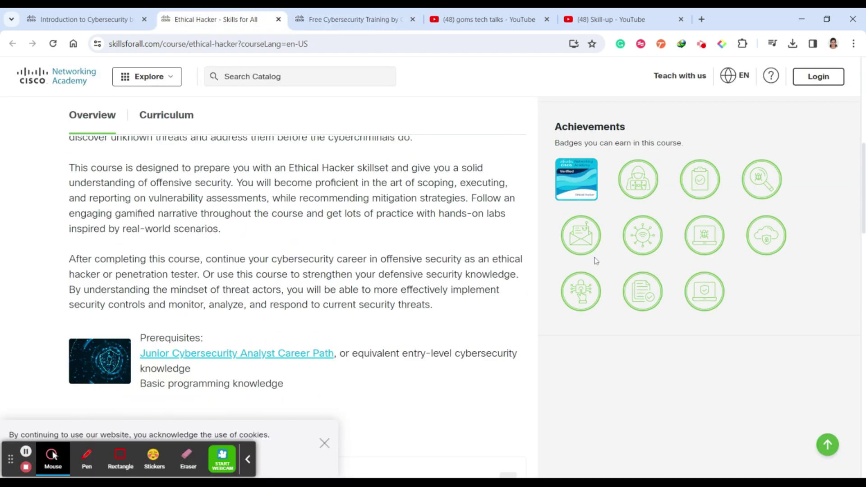
scroll(595, 260, "up", 5)
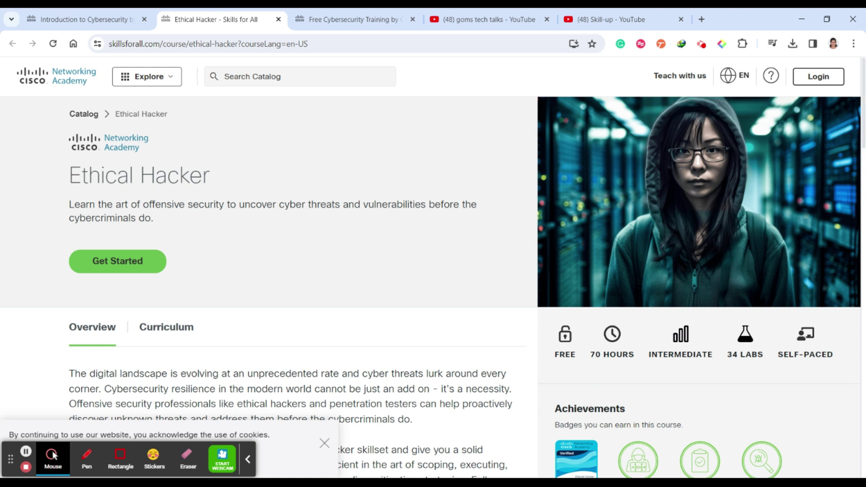
left_click(86, 455)
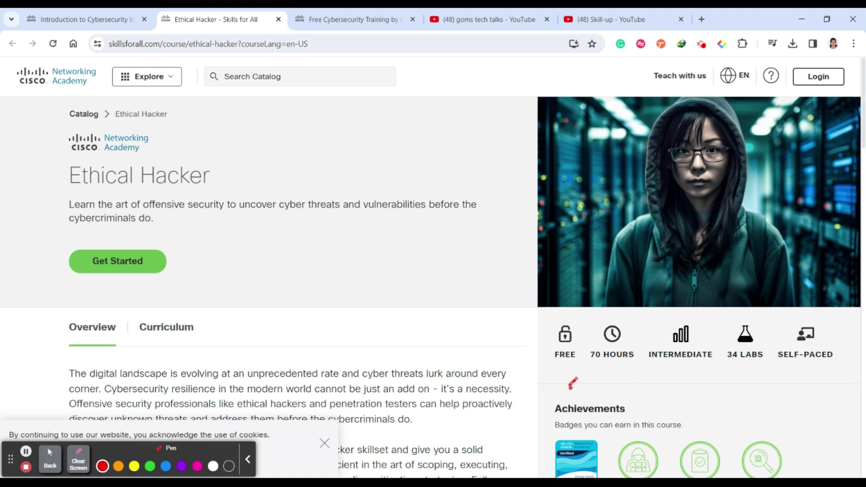
left_click_drag(572, 383, 659, 348)
mouse_move(709, 358)
left_mouse_down()
mouse_move(666, 383)
mouse_move(805, 351)
mouse_move(851, 362)
left_mouse_up()
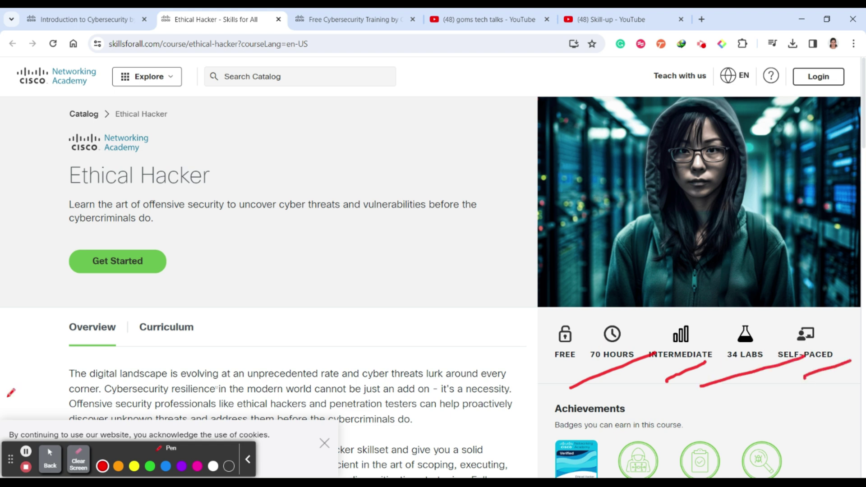
left_click(50, 452)
scroll(319, 315, "down", 5)
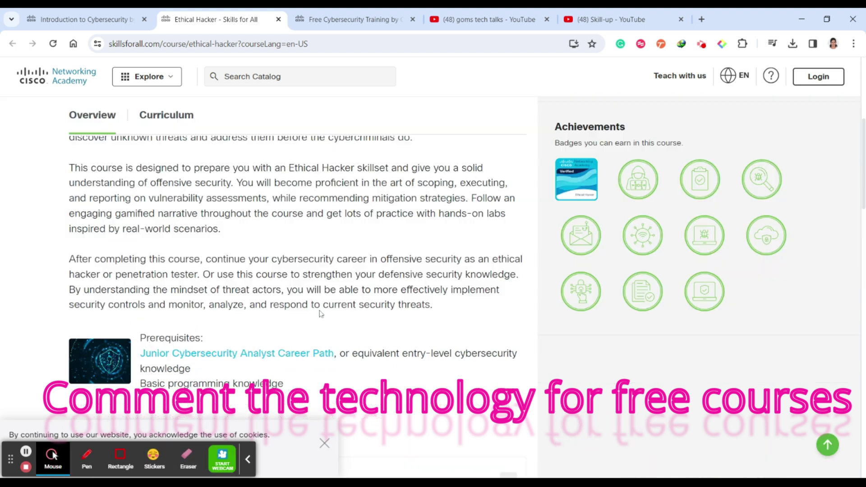
scroll(453, 281, "down", 5)
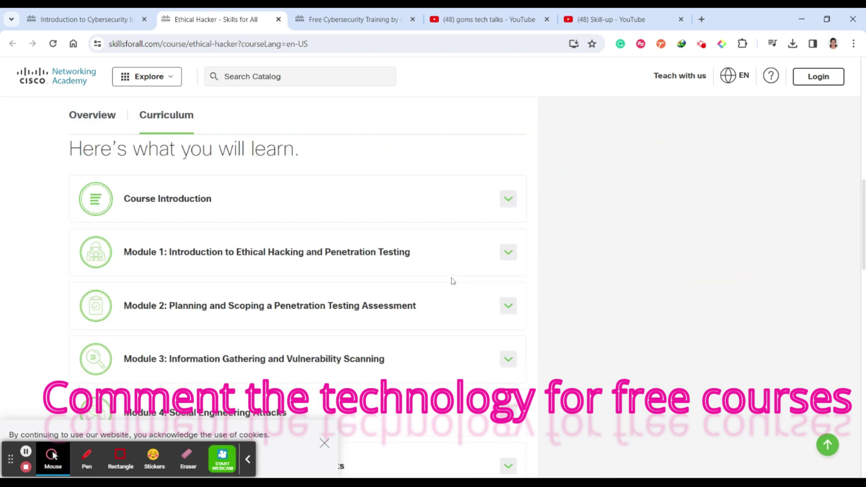
scroll(258, 200, "down", 3)
scroll(412, 223, "down", 8)
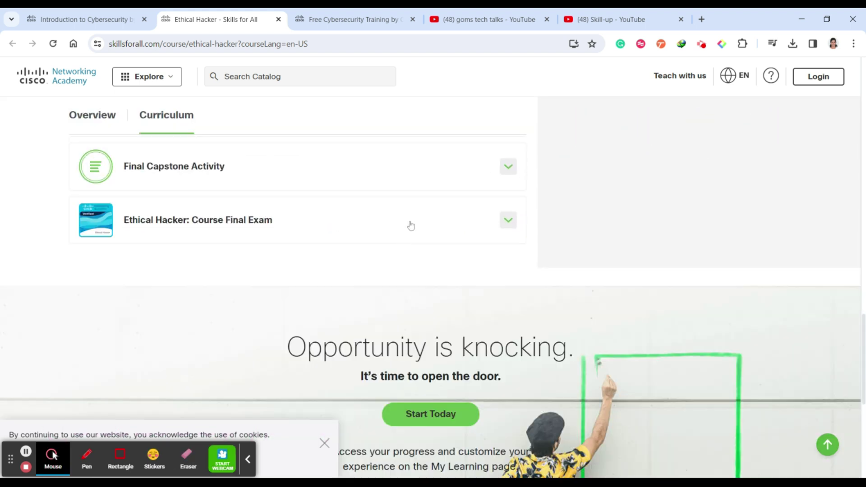
scroll(416, 220, "up", 2)
scroll(416, 219, "up", 3)
scroll(446, 211, "up", 6)
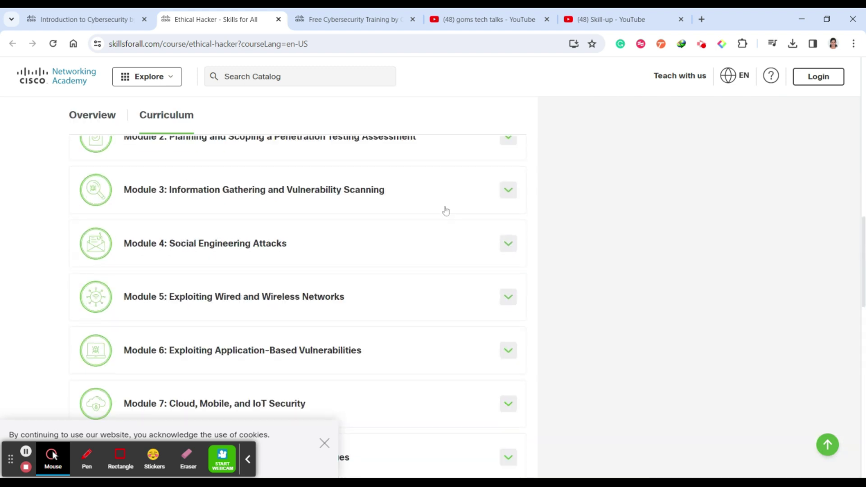
scroll(446, 211, "up", 3)
scroll(445, 211, "up", 1)
scroll(466, 220, "down", 2)
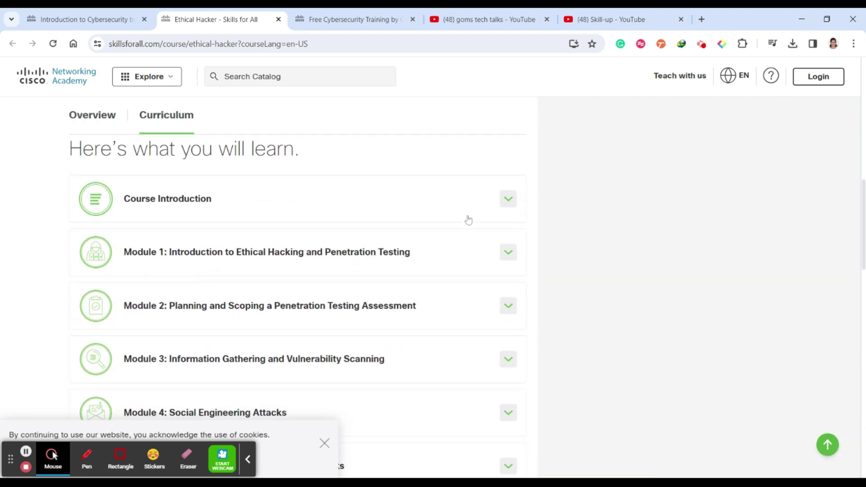
- Expand and collapse Module 1, expand the Final Capstone Activity, then go to YouTube playlists
left_click(509, 253)
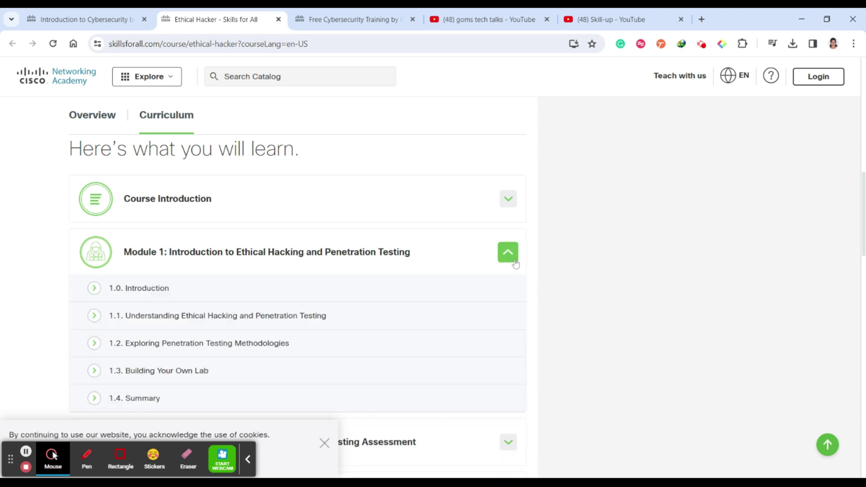
left_click(508, 252)
scroll(474, 311, "down", 2)
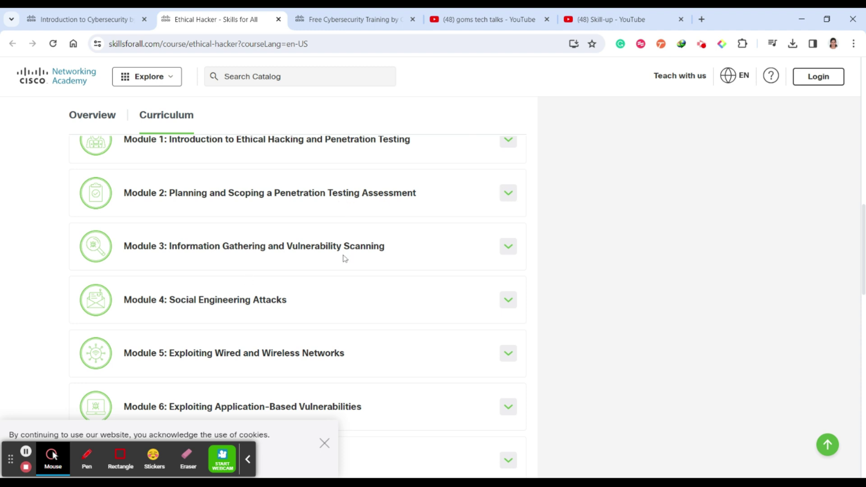
scroll(364, 272, "down", 2)
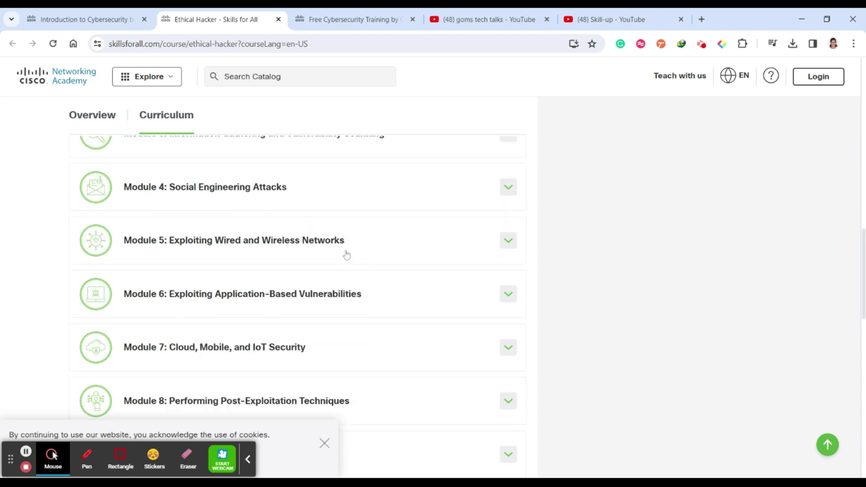
scroll(347, 255, "down", 2)
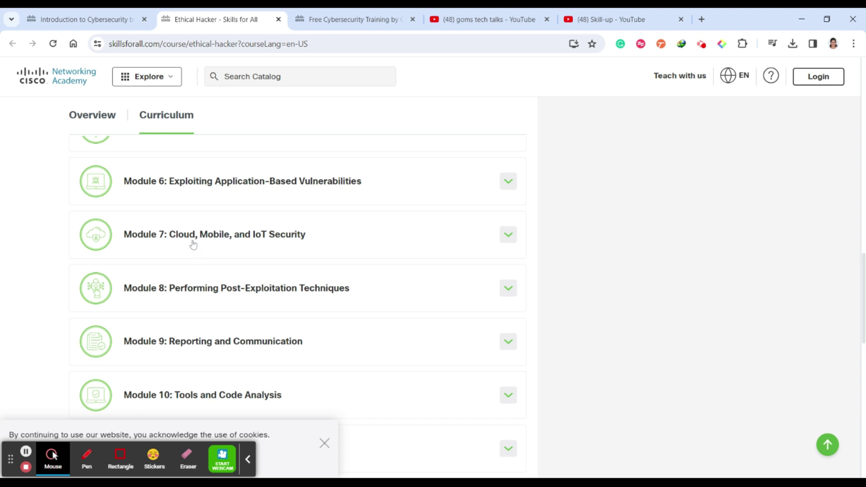
scroll(264, 271, "down", 2)
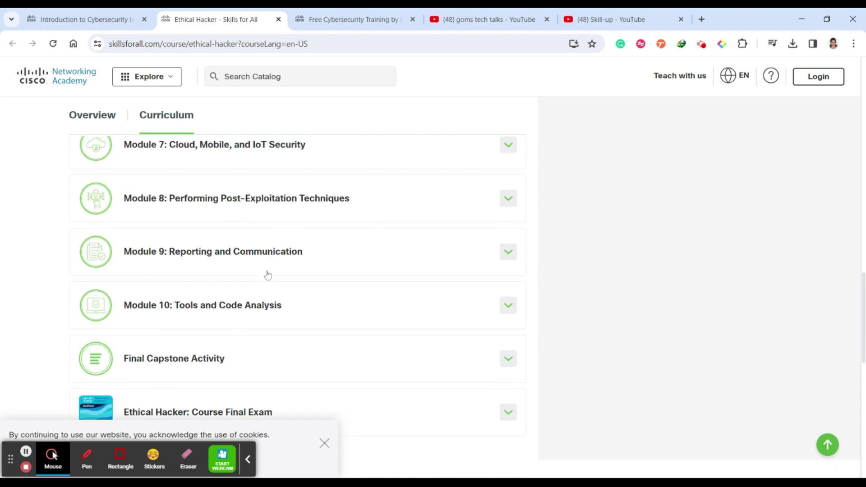
scroll(263, 271, "down", 1)
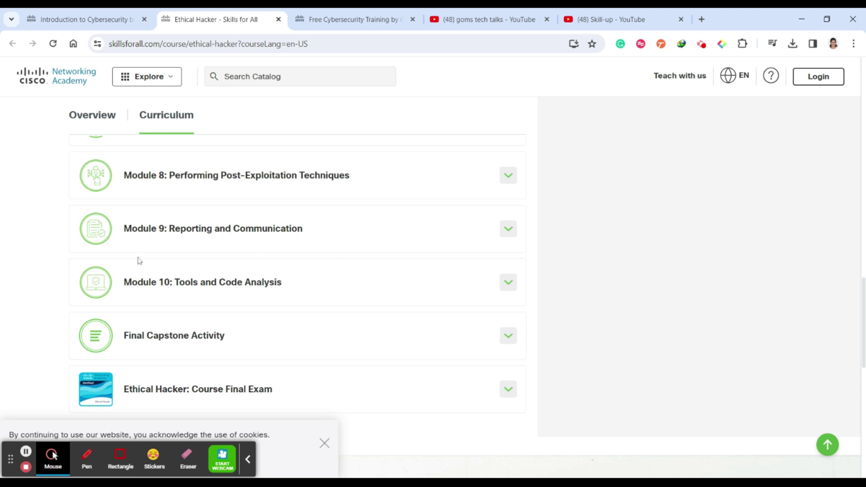
left_click(508, 335)
scroll(379, 325, "down", 2)
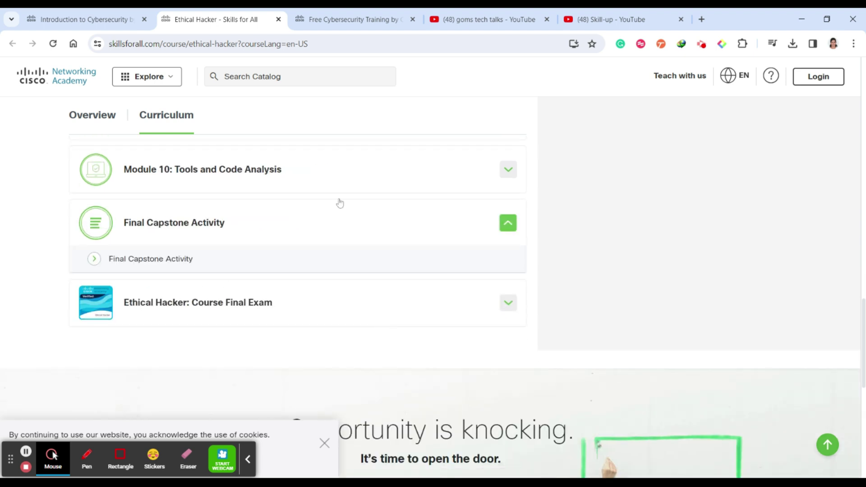
scroll(568, 311, "up", 5)
scroll(575, 336, "up", 8)
scroll(575, 337, "up", 4)
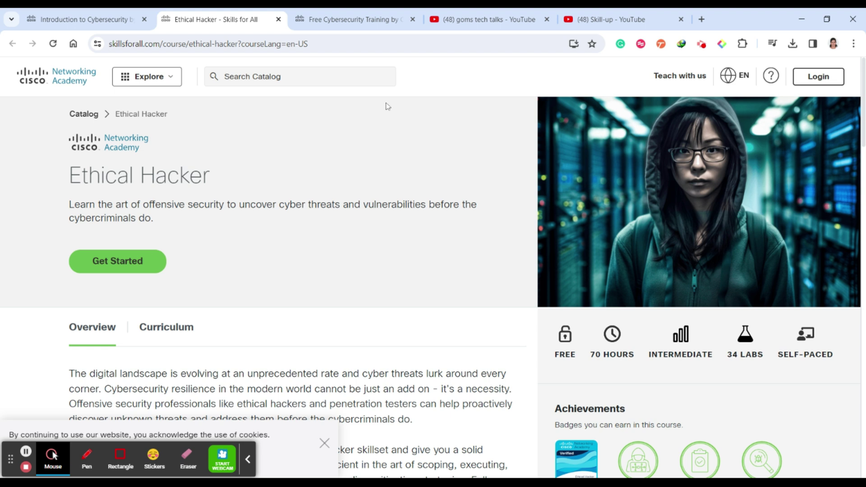
left_click(483, 19)
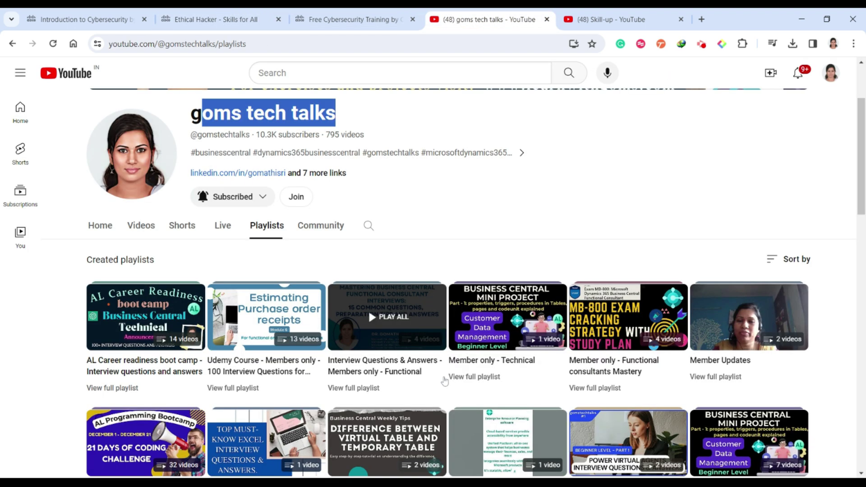
scroll(444, 386, "down", 4)
scroll(440, 370, "up", 4)
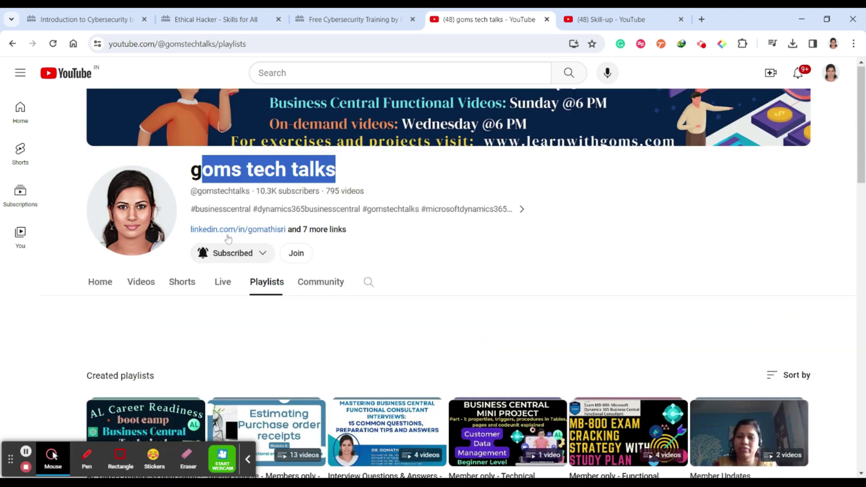
- Highlight the goms tech talks channel name, hide the annotation tools, and open Skill-up
left_click_drag(188, 233, 338, 231)
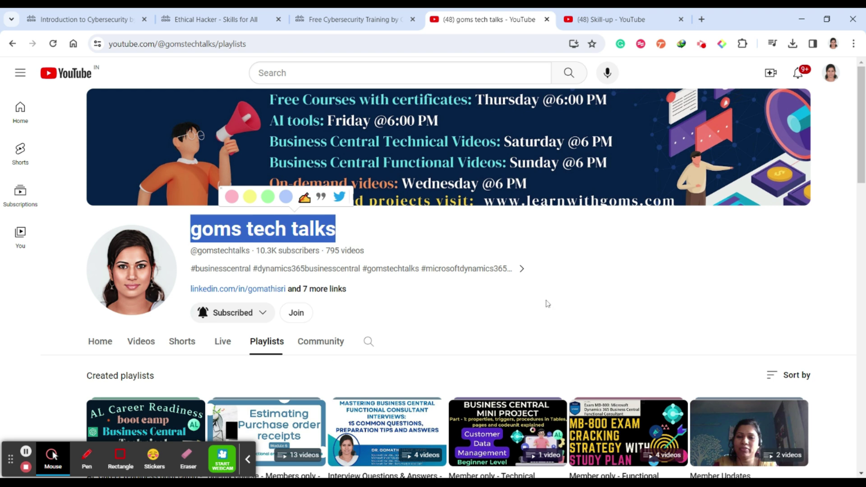
scroll(548, 304, "down", 1)
scroll(548, 303, "down", 5)
scroll(489, 239, "down", 5)
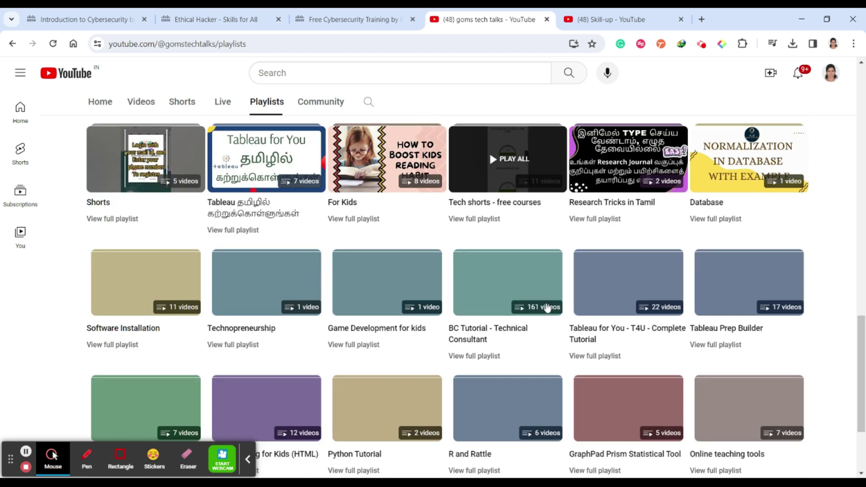
scroll(489, 239, "down", 3)
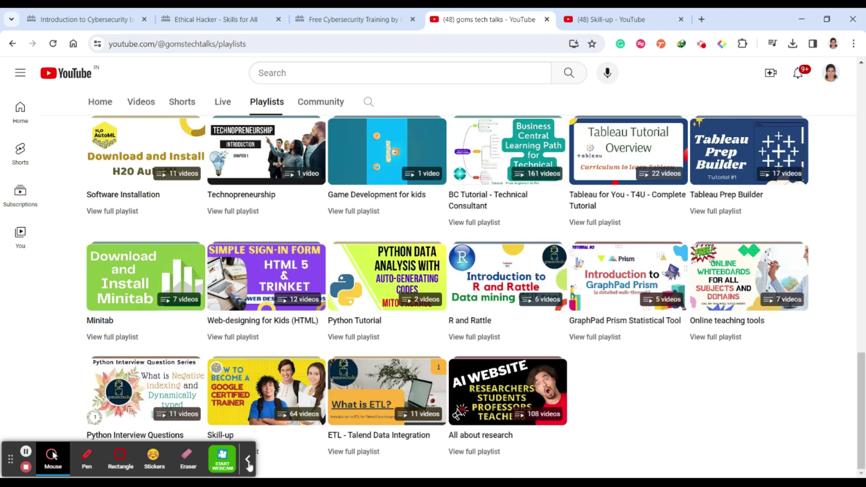
left_click(247, 458)
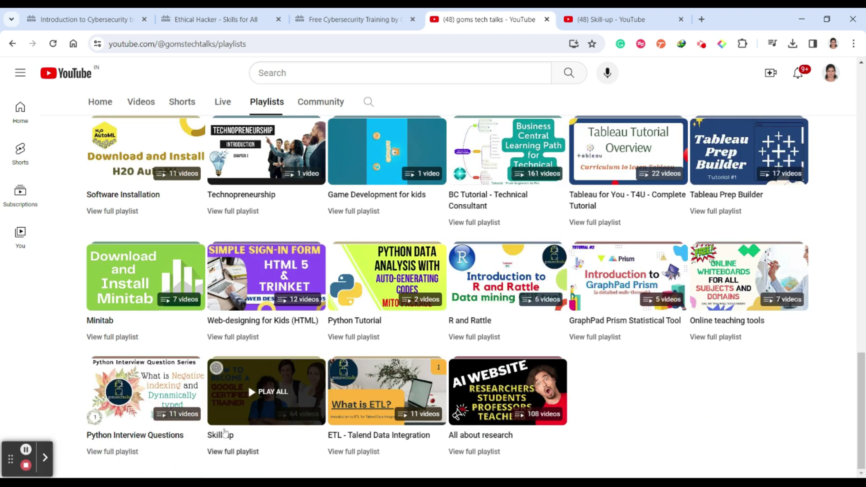
key("ctrl+Tab")
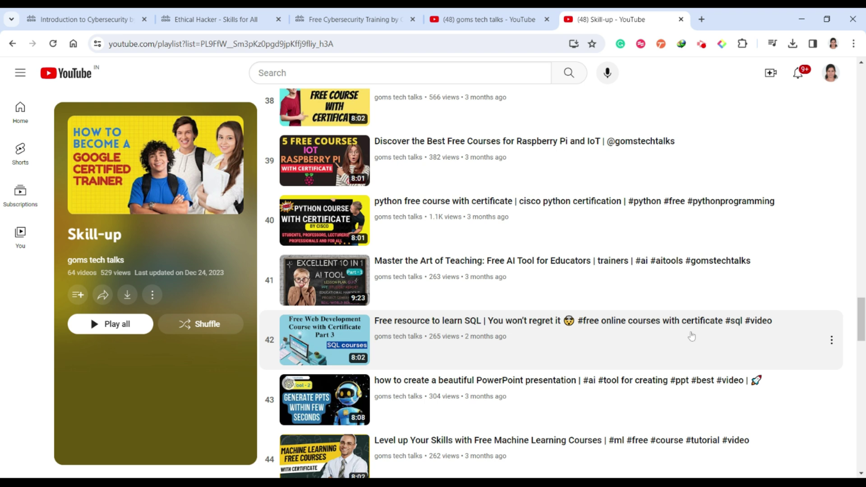
scroll(691, 336, "down", 5)
scroll(692, 335, "down", 3)
scroll(691, 335, "down", 8)
scroll(691, 336, "down", 2)
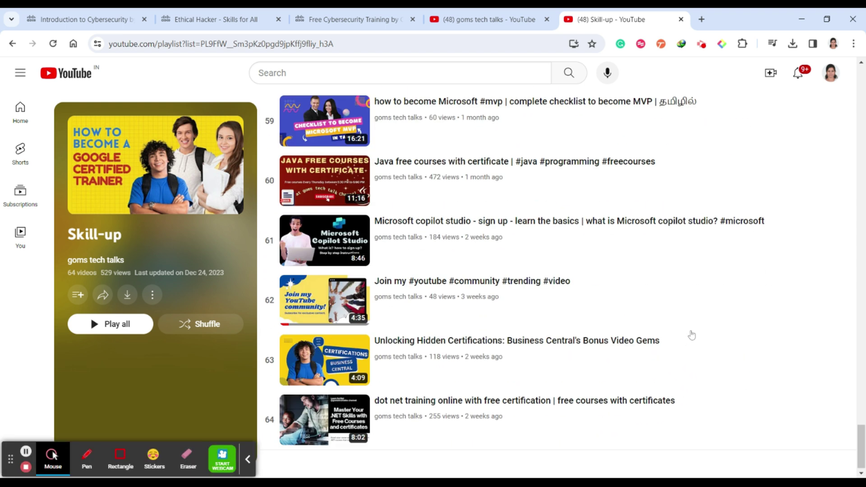
scroll(685, 331, "up", 10)
scroll(686, 331, "up", 4)
scroll(686, 331, "up", 3)
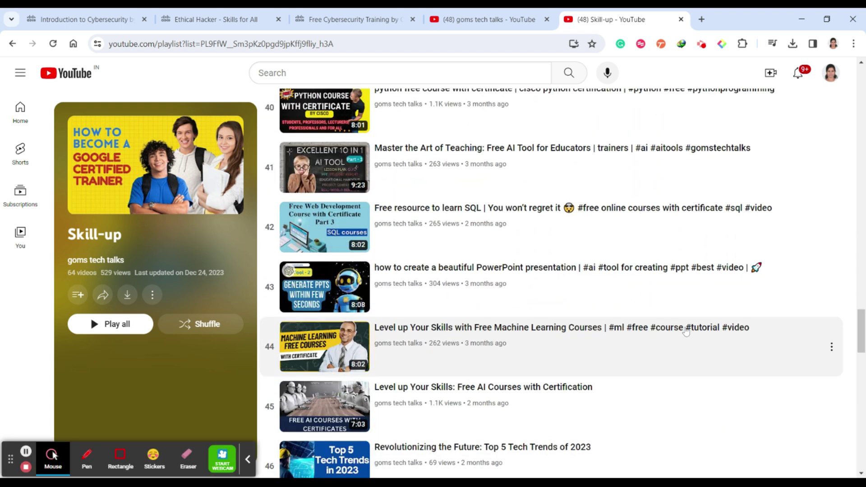
scroll(685, 331, "up", 3)
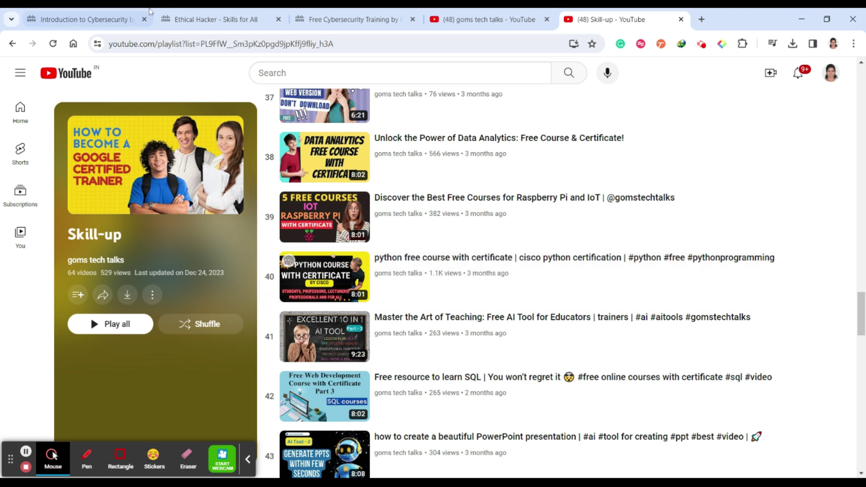
- Switch back to the Introduction to Cybersecurity browser tab
left_click(85, 19)
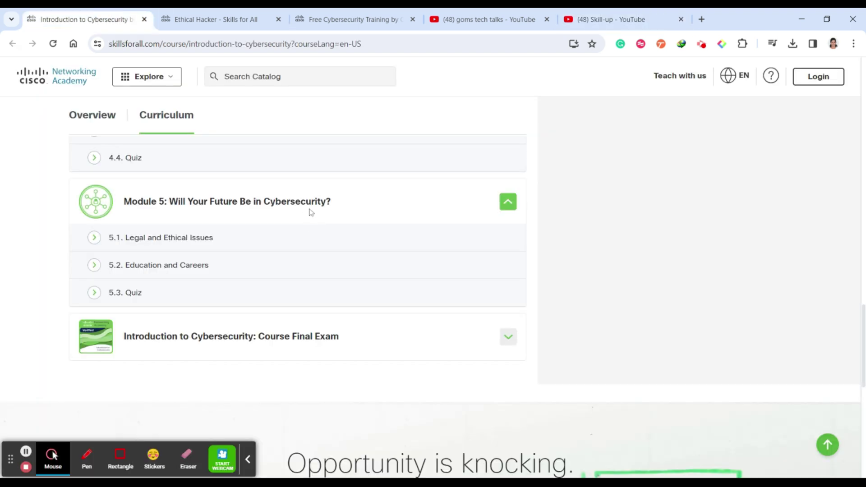